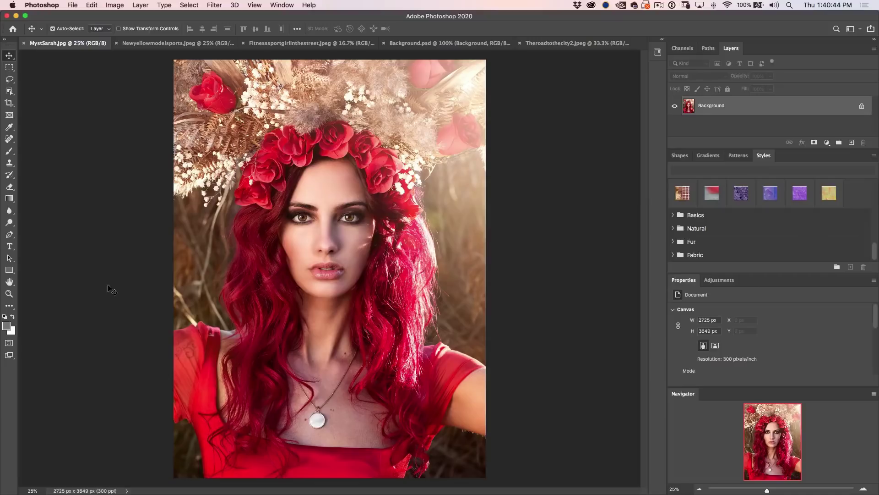
# Switch to the Creative Cloud app and review the list of available app updates
pyautogui.click(591, 5)
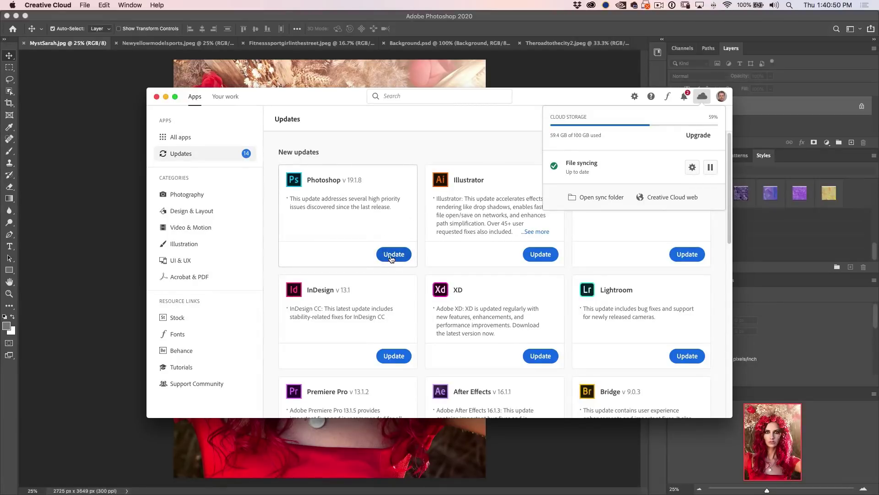
pyautogui.click(174, 157)
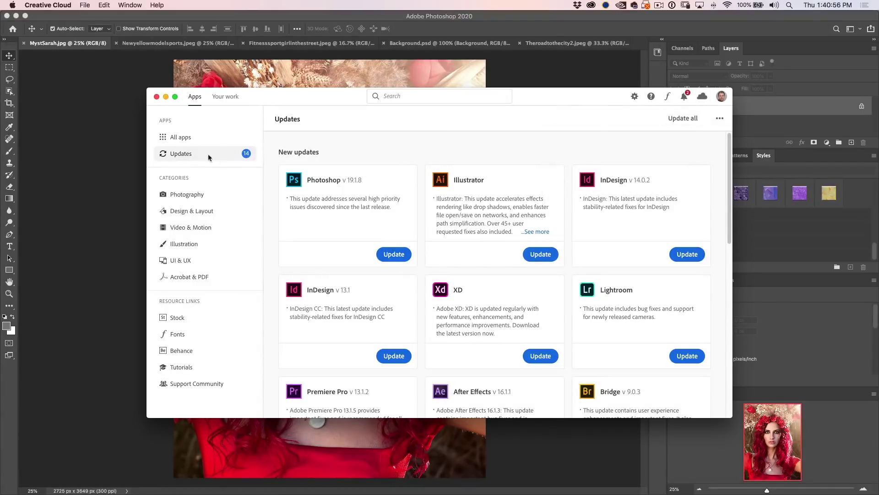
pyautogui.click(166, 99)
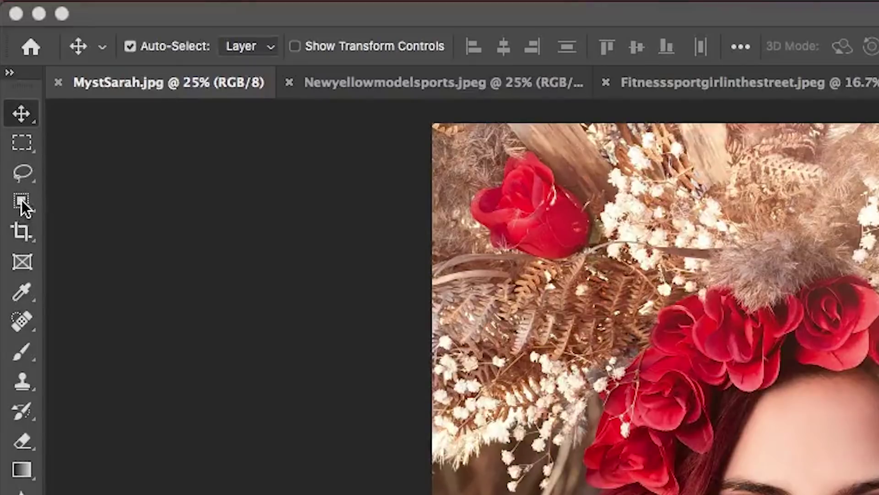
# Select the red flower crown and the separate rose above it using the Object Selection tool in Rectangle mode
pyautogui.moveTo(9, 92); pyautogui.dragTo(9, 91)
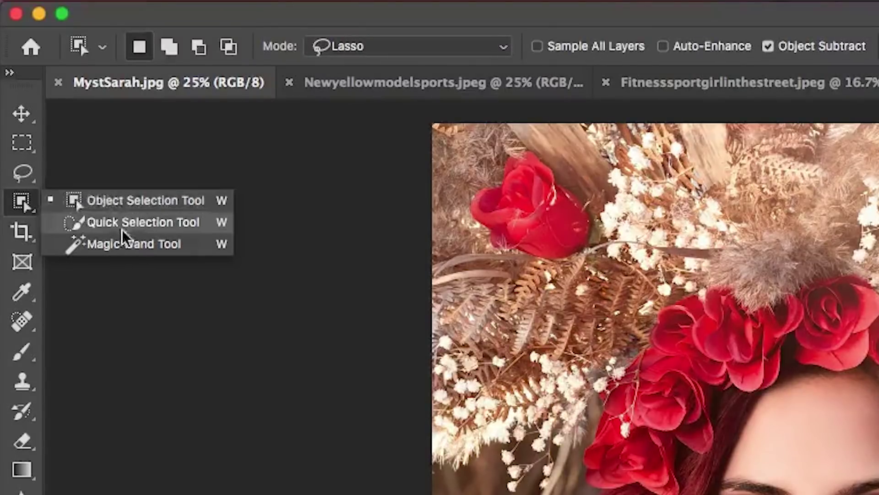
pyautogui.click(133, 204)
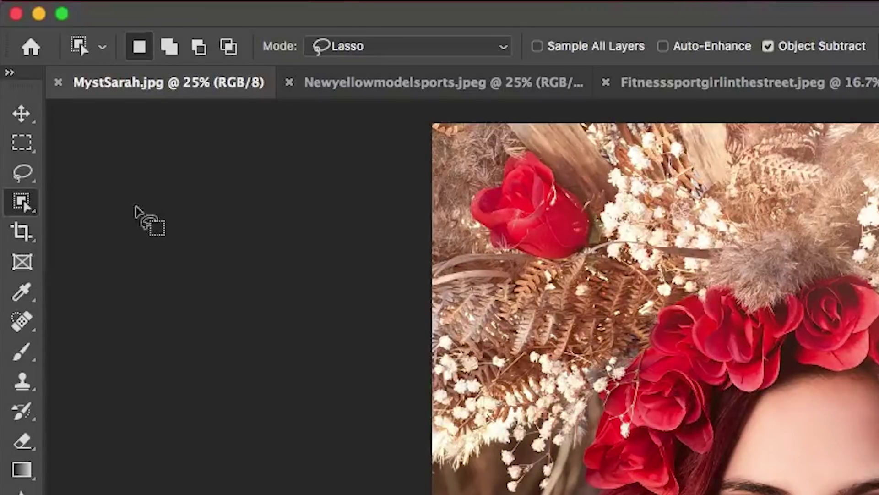
pyautogui.click(378, 51)
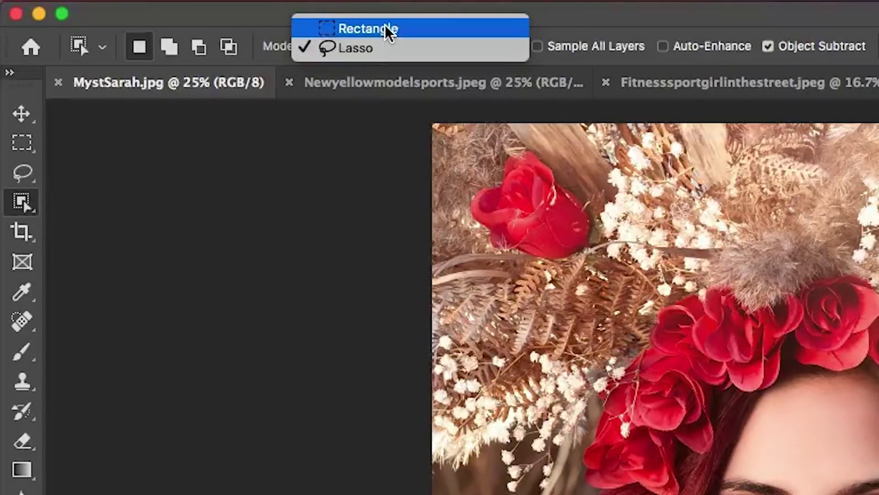
pyautogui.click(388, 31)
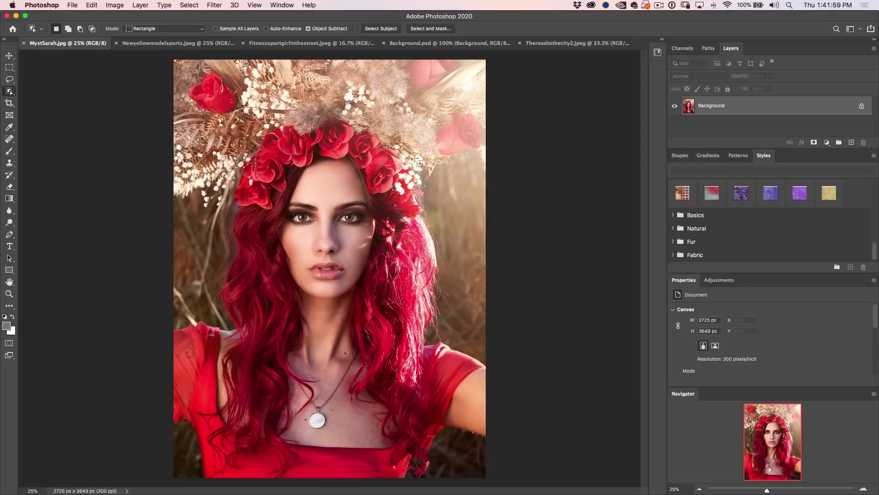
pyautogui.moveTo(199, 120); pyautogui.dragTo(433, 226)
pyautogui.moveTo(192, 72); pyautogui.dragTo(241, 124)
# Set the Object Selection tool to Lasso mode and loosely outline the woman's lips to select them
pyautogui.click(178, 29)
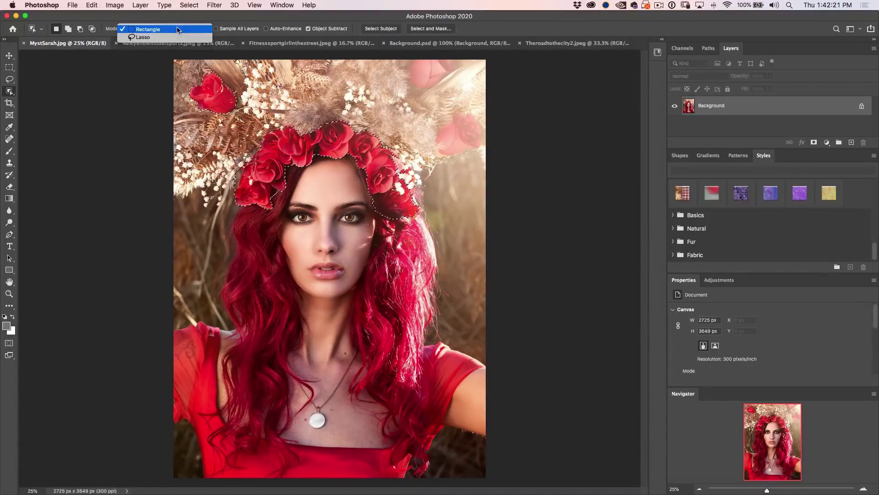
pyautogui.click(174, 37)
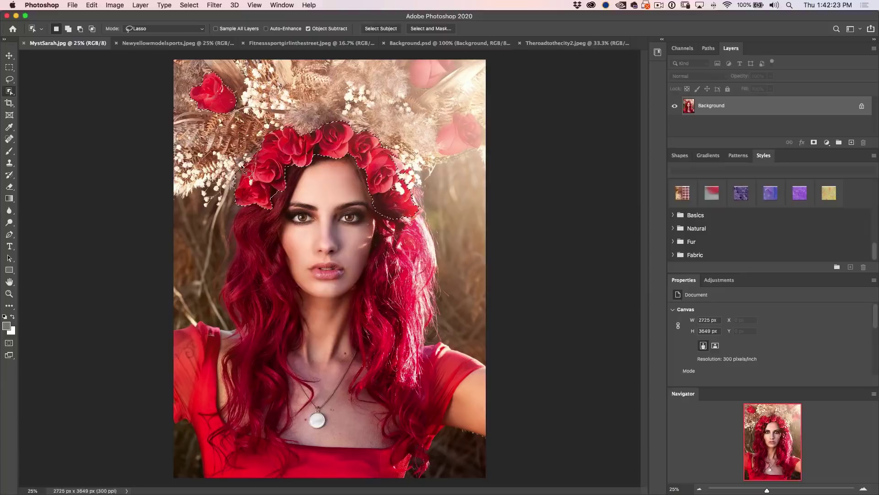
pyautogui.press('alt')
pyautogui.press('shift')
pyautogui.moveTo(386, 151)
pyautogui.mouseDown()
pyautogui.moveTo(417, 172)
pyautogui.moveTo(417, 197)
pyautogui.moveTo(384, 199)
pyautogui.mouseUp()
pyautogui.moveTo(319, 274); pyautogui.dragTo(321, 274)
# Select the woman's face by lassoing a loose outline around it
pyautogui.moveTo(293, 175)
pyautogui.mouseDown()
pyautogui.moveTo(268, 220)
pyautogui.moveTo(269, 259)
pyautogui.mouseUp()
pyautogui.moveTo(316, 299)
pyautogui.mouseDown()
pyautogui.moveTo(336, 301)
pyautogui.moveTo(370, 282)
pyautogui.mouseUp()
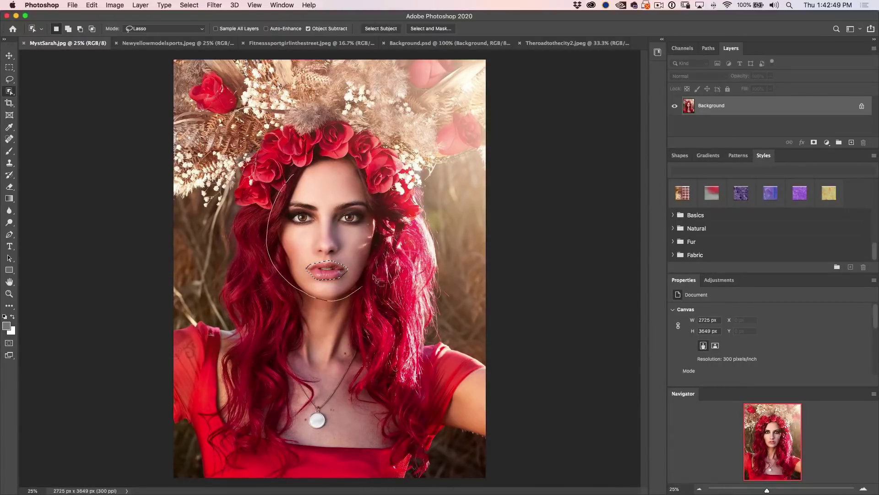
pyautogui.moveTo(347, 161); pyautogui.dragTo(294, 181)
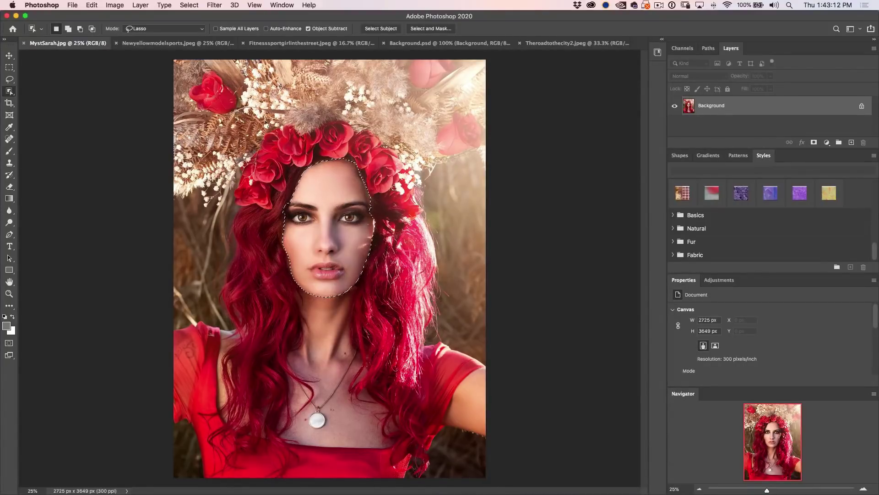
# In Newyellowmodelsports.jpeg, extend the canvas in front of the car with the Crop tool to about 6426 px wide
pyautogui.click(188, 44)
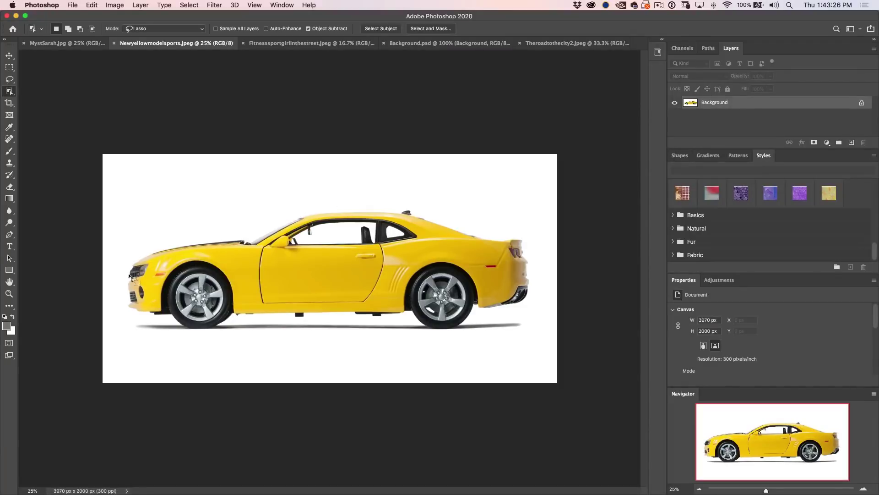
pyautogui.click(8, 103)
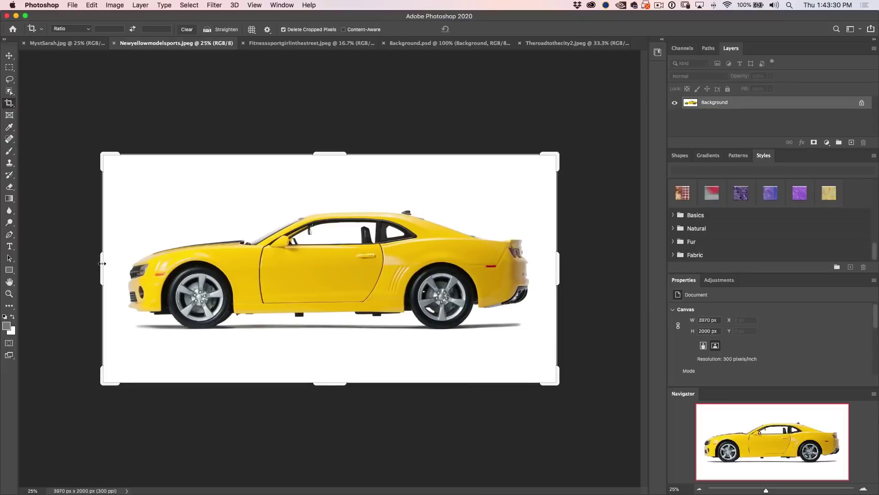
pyautogui.moveTo(101, 264); pyautogui.dragTo(60, 264)
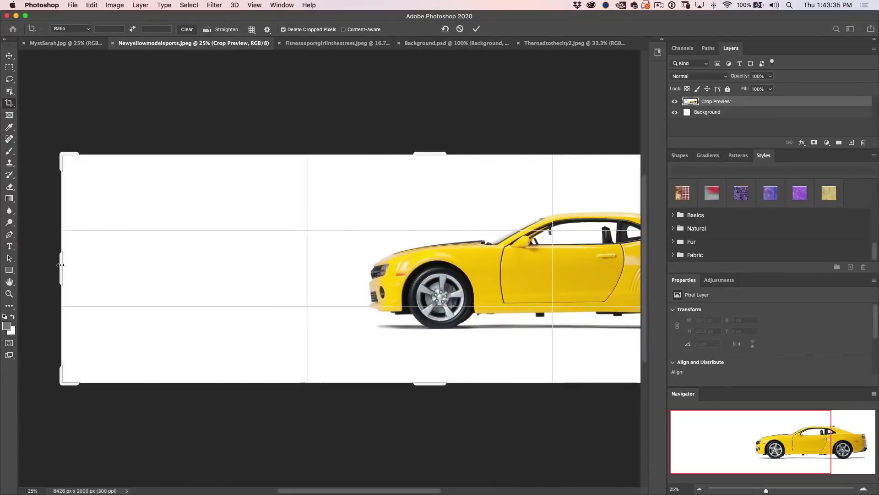
pyautogui.press('Return')
pyautogui.press('super+0')
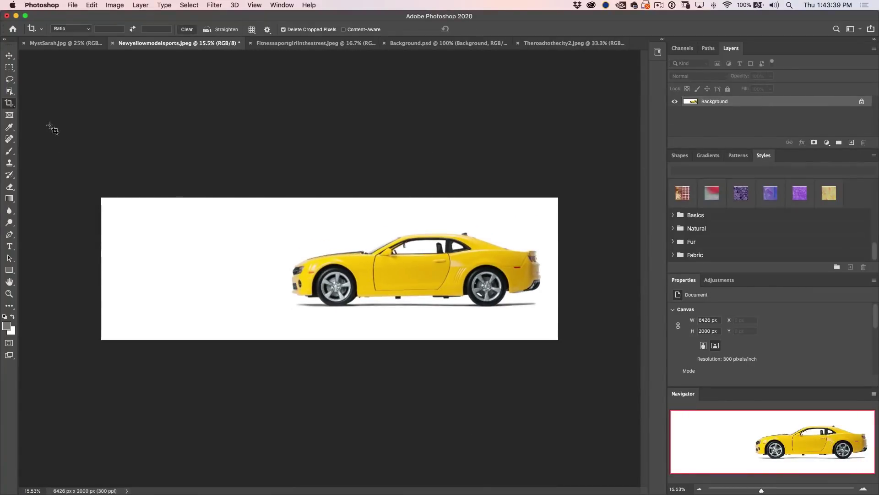
# Select the yellow car with Select Subject and start a Warp transform on it
pyautogui.click(9, 91)
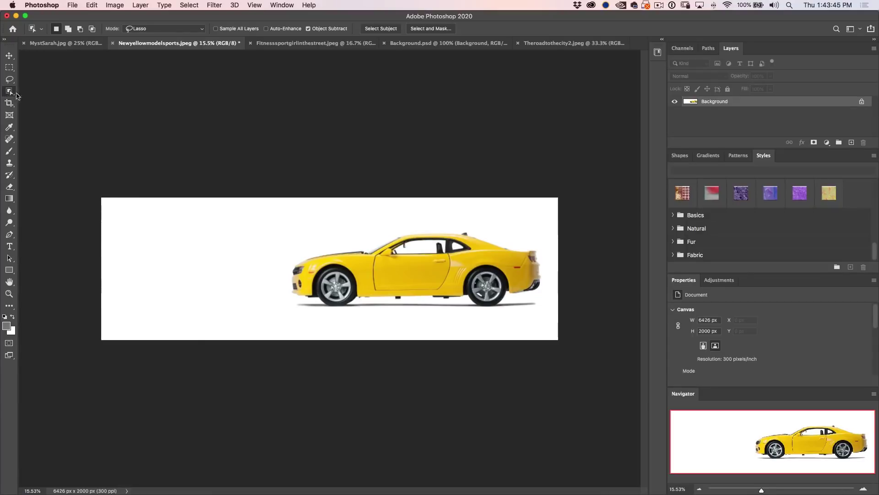
pyautogui.rightClick(17, 95)
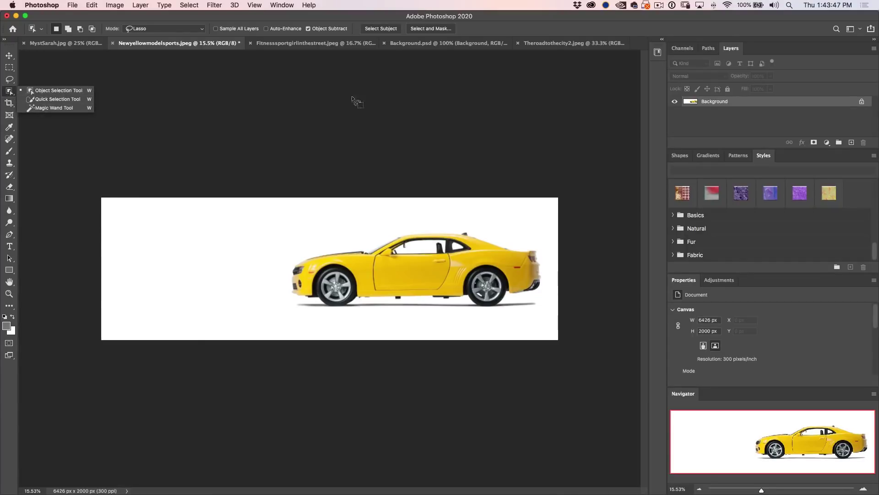
pyautogui.click(384, 29)
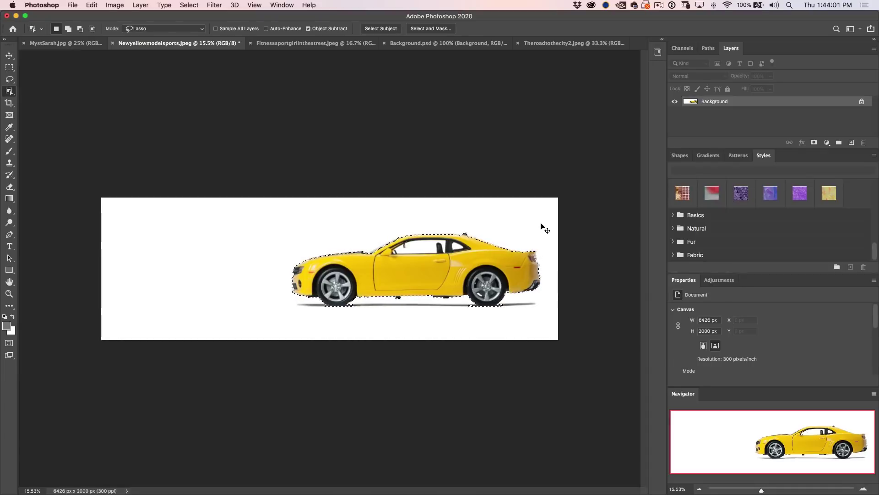
pyautogui.press('super+t')
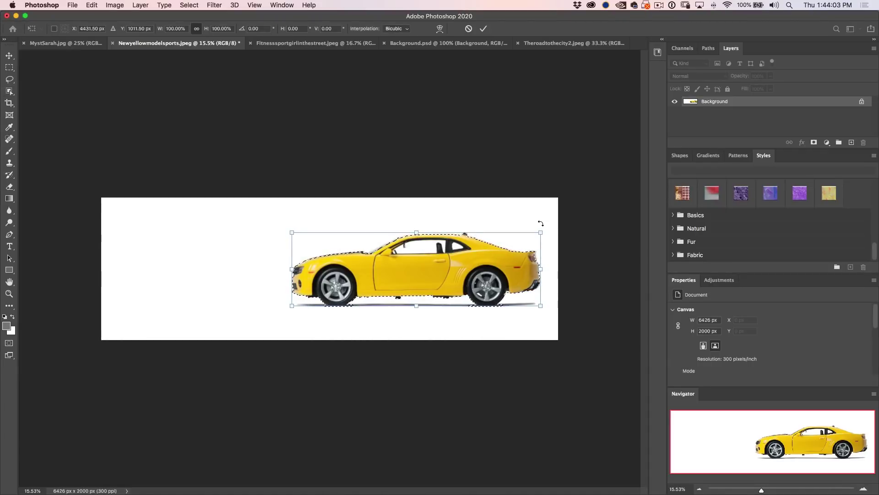
pyautogui.rightClick(448, 264)
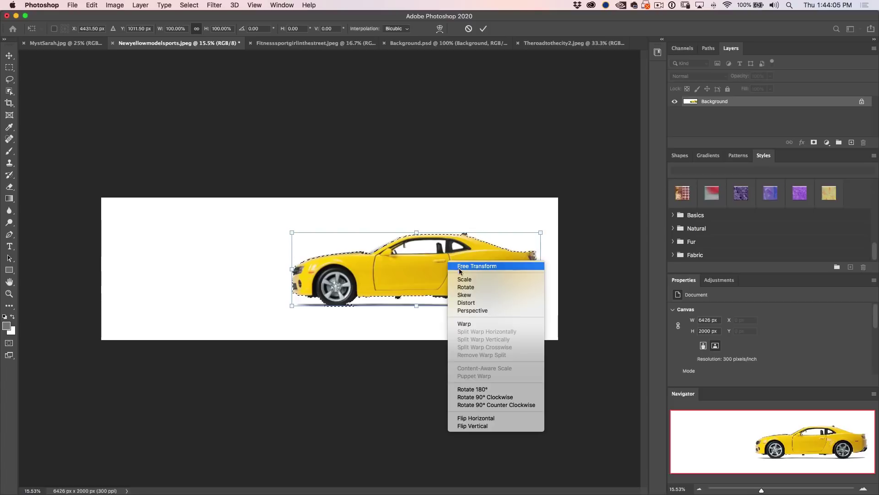
pyautogui.click(466, 324)
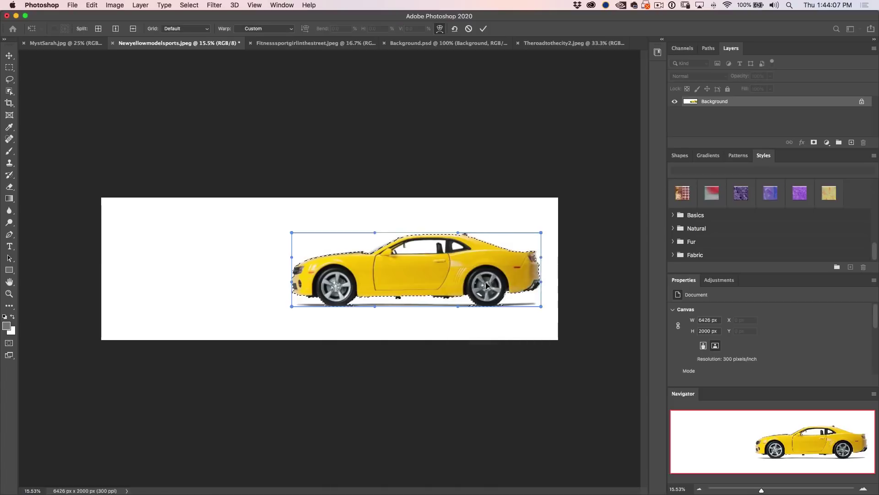
# Try bending the car's front half freehand within the warp, and undo the distortion
pyautogui.moveTo(389, 256); pyautogui.dragTo(418, 247)
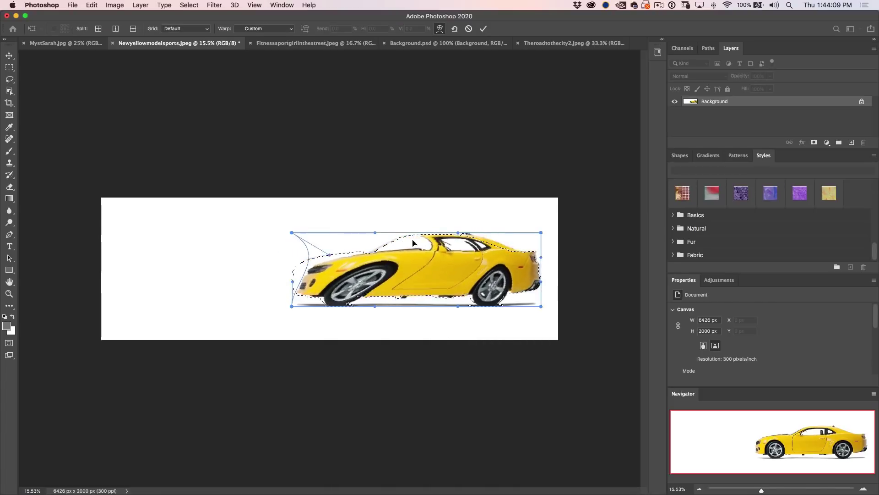
pyautogui.press('super+z')
pyautogui.press('super+z')
pyautogui.press('super+z')
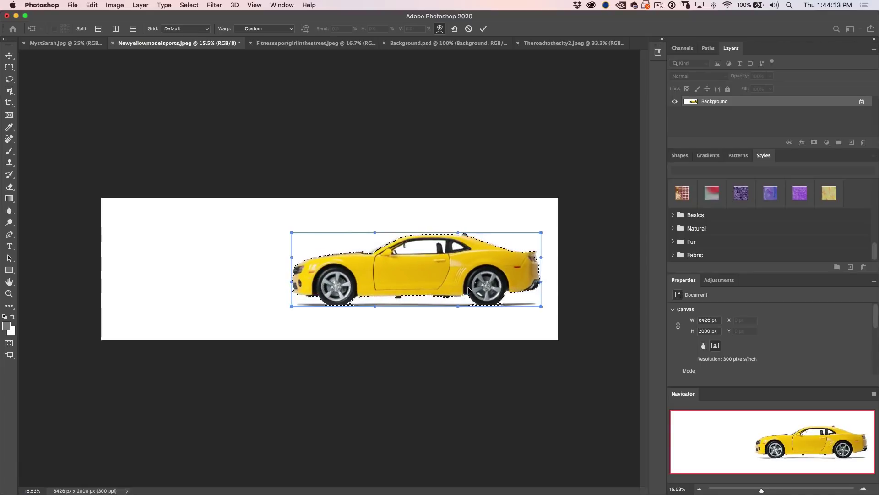
# Add two vertical warp splits across the car's cabin and stretch the front section forward into a limousine shape
pyautogui.press('alt')
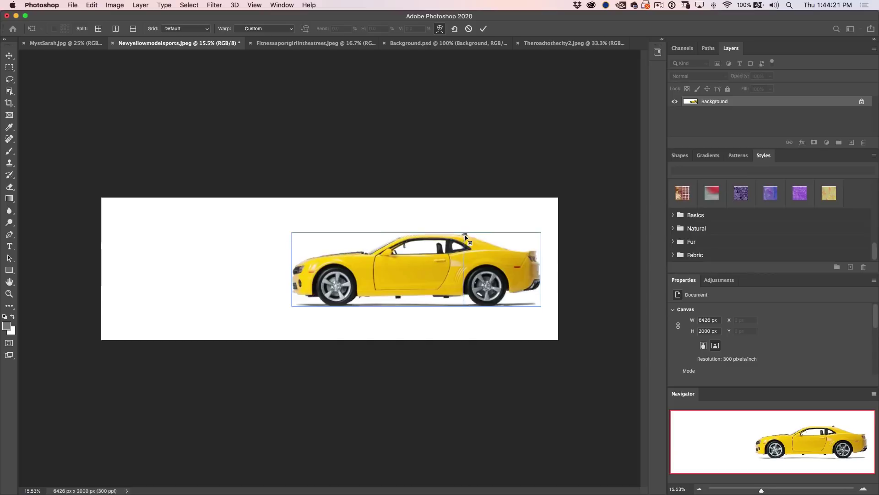
pyautogui.hotkey('alt', 'shift')
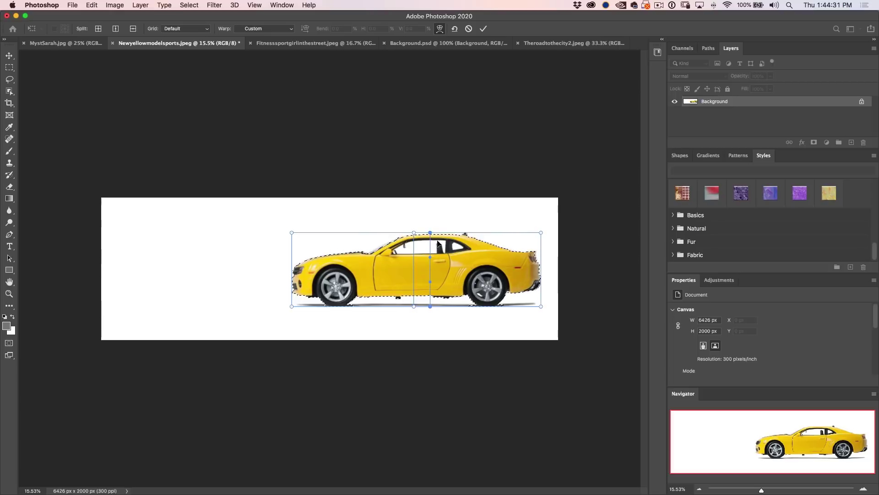
pyautogui.moveTo(430, 233); pyautogui.dragTo(435, 227)
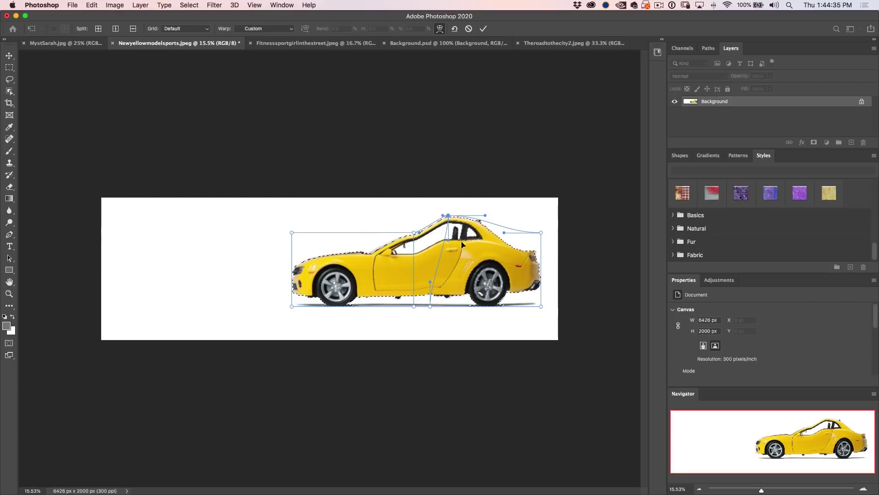
pyautogui.press('super+z')
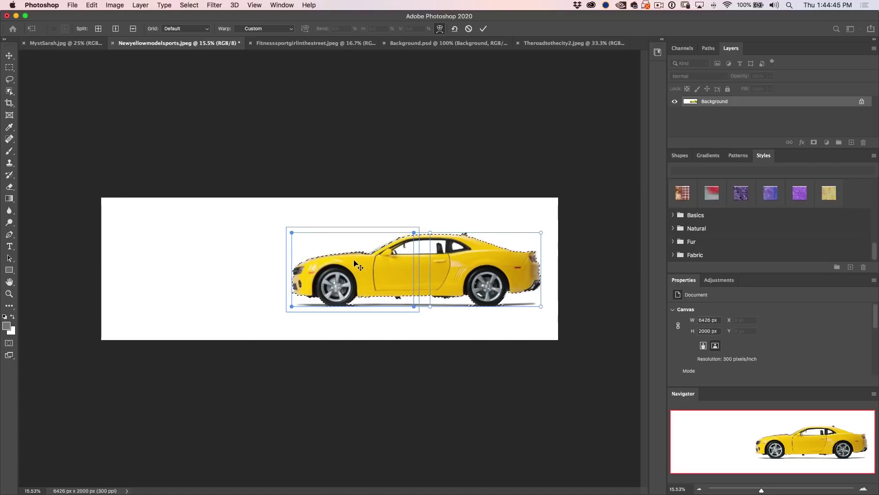
pyautogui.moveTo(367, 268); pyautogui.dragTo(199, 269)
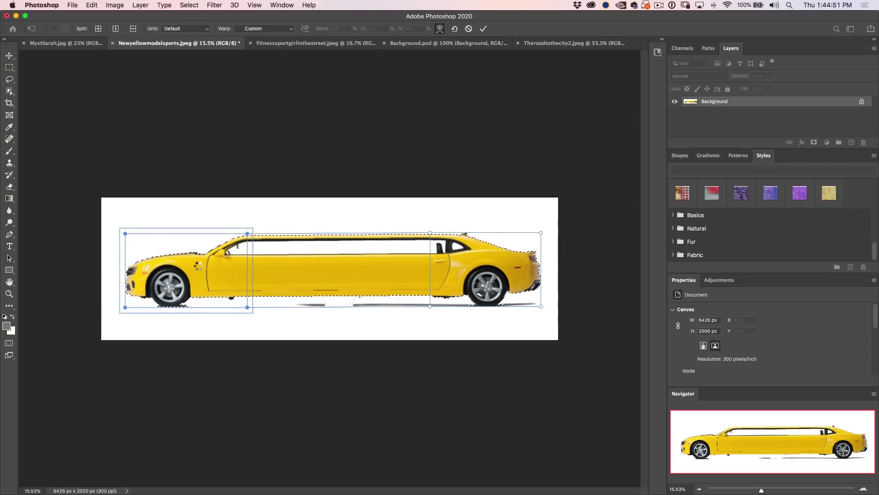
pyautogui.press('Return')
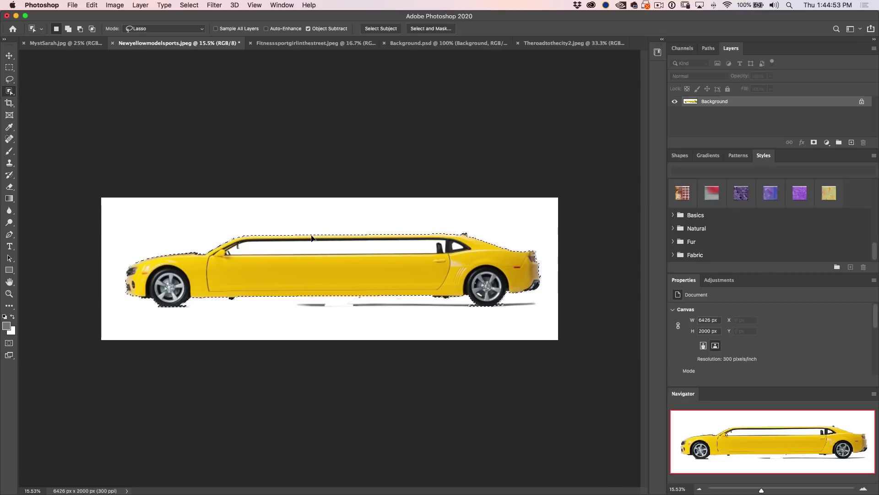
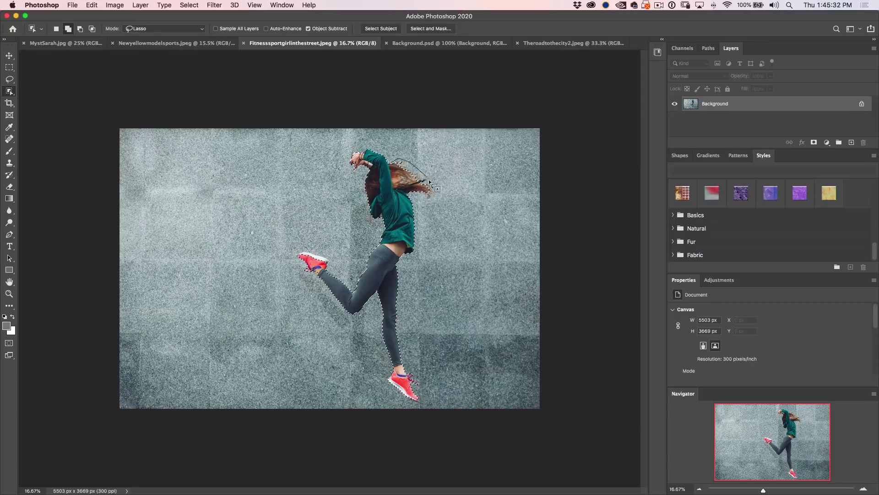
# In Fitnesssportgirlinthestreet.jpeg, add the flying hair to the woman's selection and expand the selection
pyautogui.moveTo(432, 195); pyautogui.dragTo(433, 199)
pyautogui.press('shift')
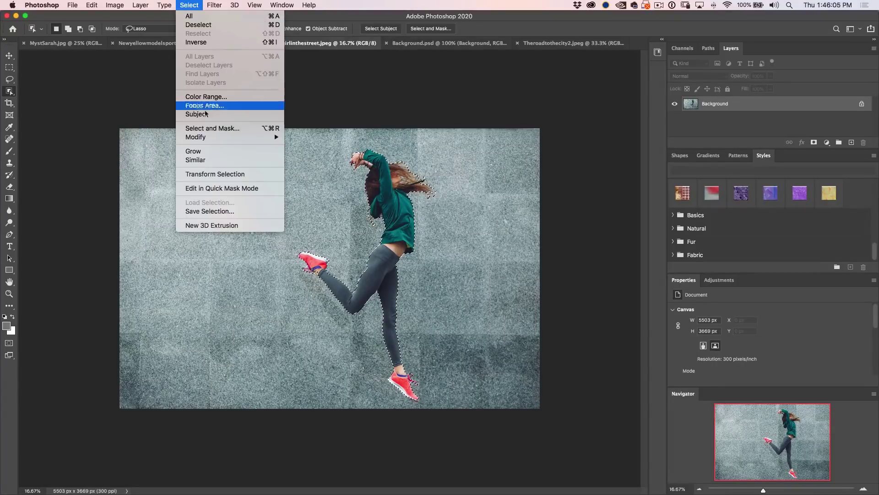
pyautogui.moveTo(204, 137)
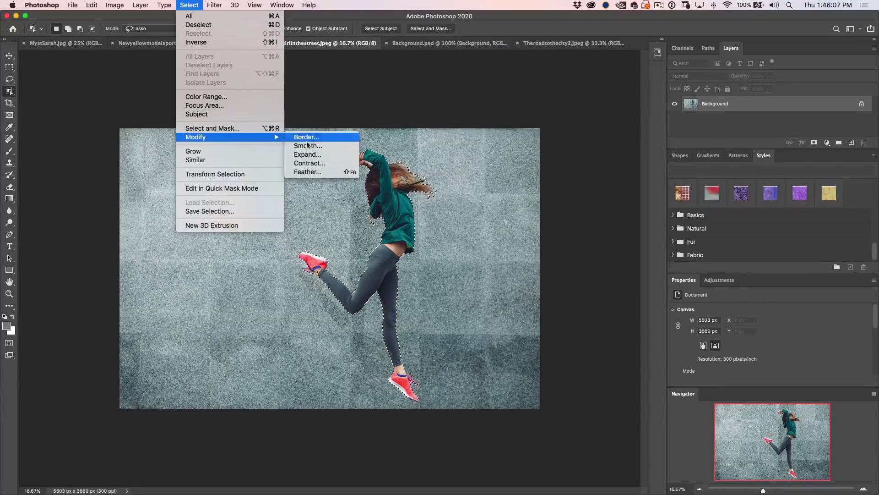
pyautogui.click(315, 155)
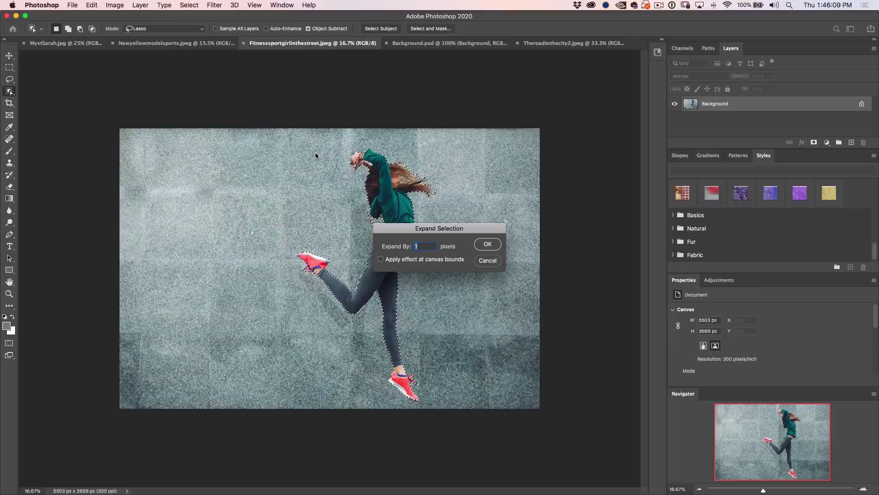
pyautogui.press('Return')
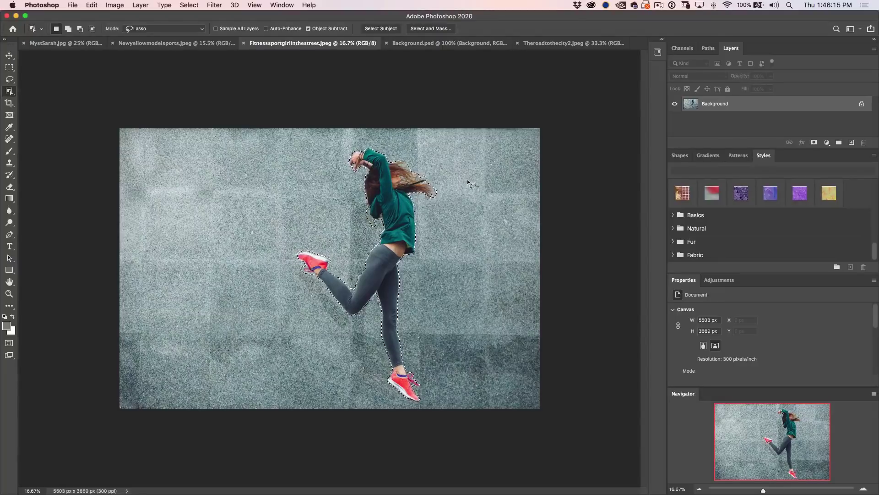
# Fill the selected woman using Content-Aware contents at Normal mode and 100% opacity, and undo the fill
pyautogui.hotkey('shift', 'BackSpace')
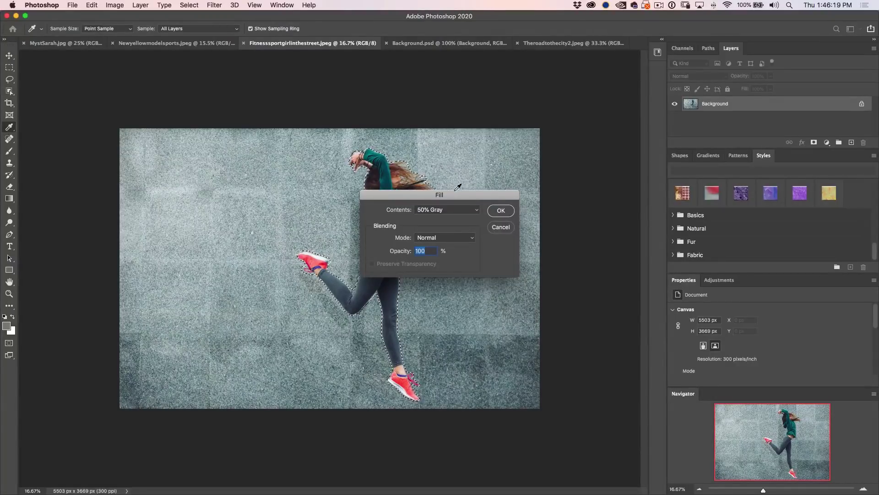
pyautogui.moveTo(456, 190); pyautogui.dragTo(534, 98)
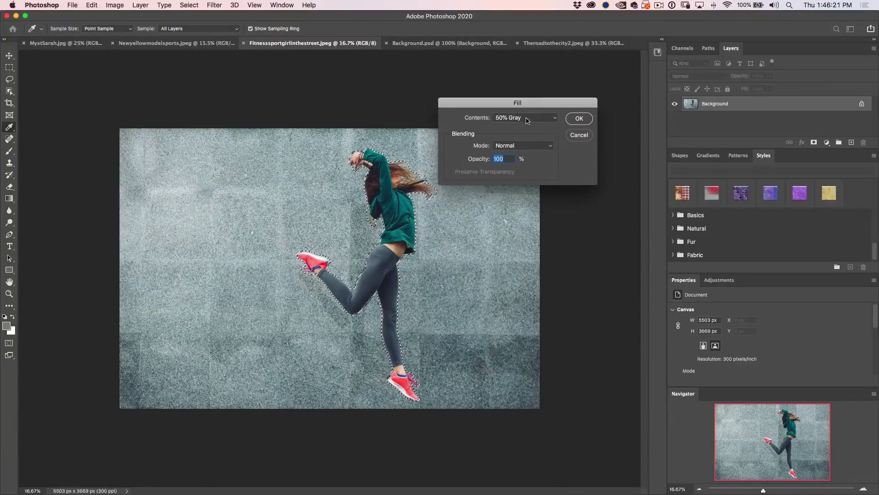
pyautogui.click(527, 119)
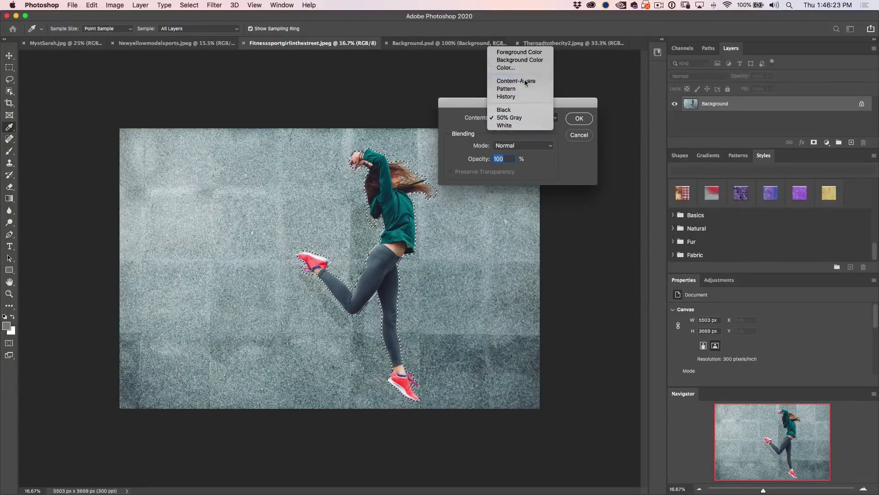
pyautogui.click(511, 81)
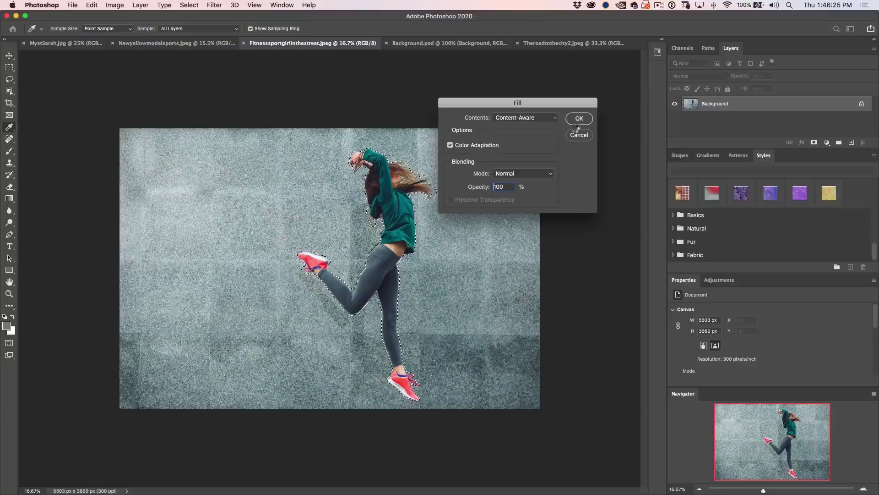
pyautogui.click(579, 122)
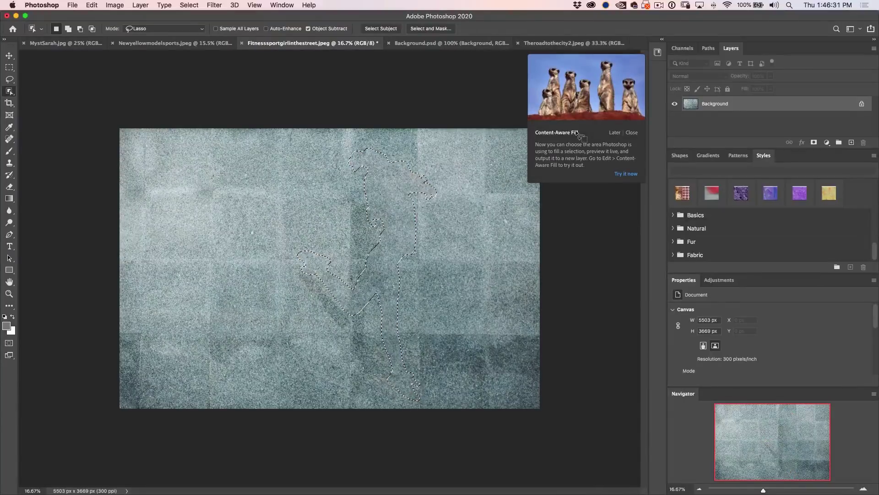
pyautogui.click(507, 149)
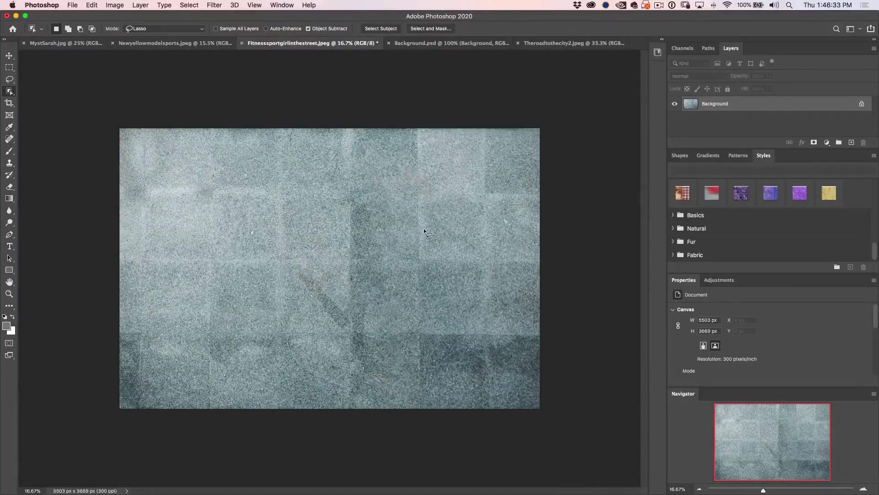
pyautogui.press('super+shift+d')
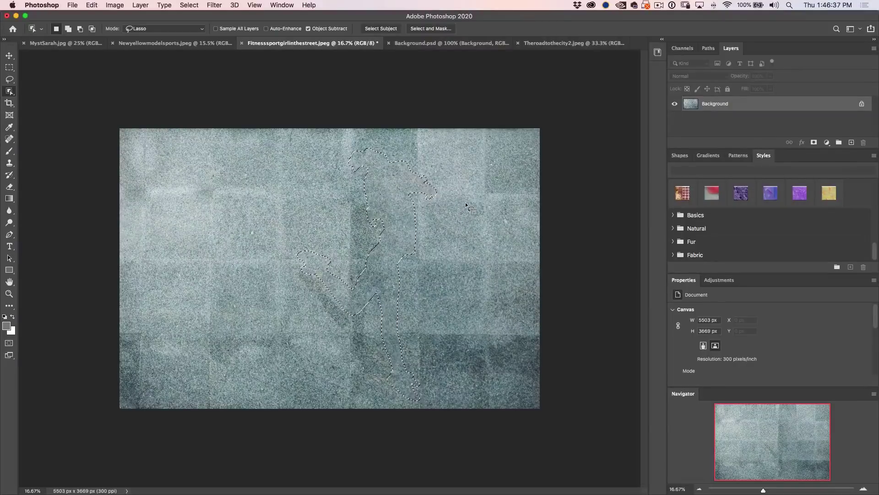
pyautogui.press('super+z')
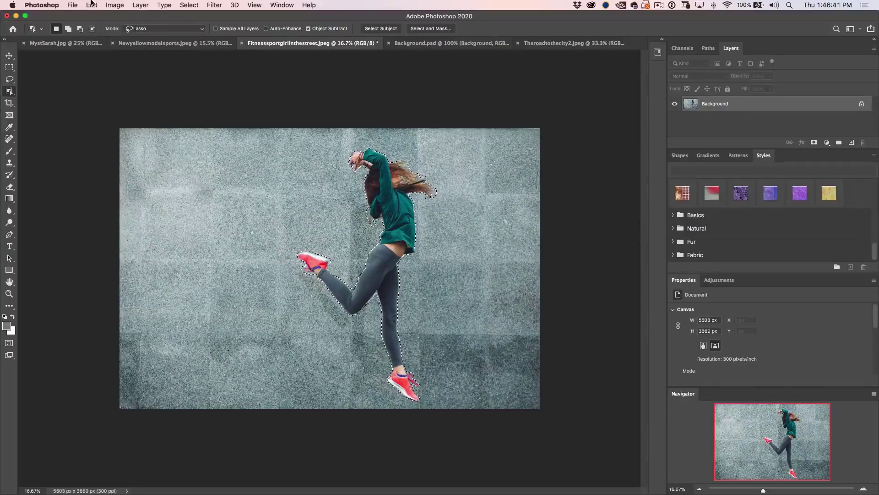
# Open Content-Aware Fill for the selected woman, compare Rectangular with Auto sampling, and add the shadow areas beneath her legs to the selection
pyautogui.click(92, 5)
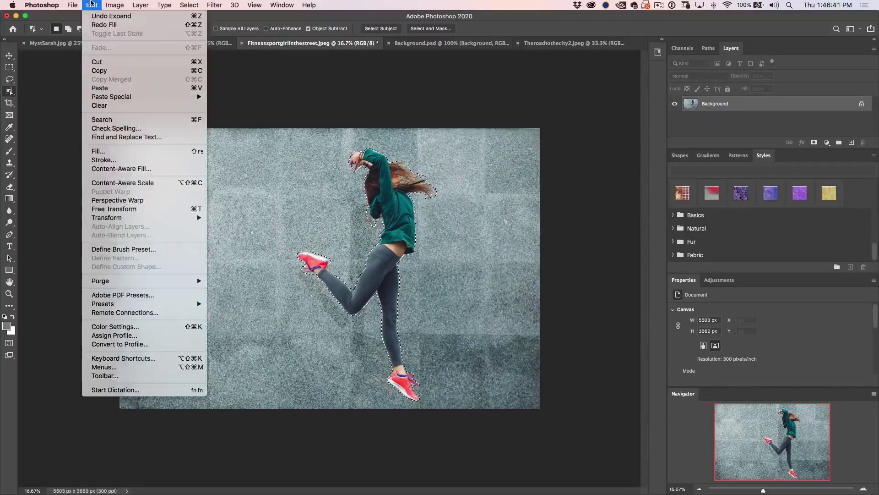
pyautogui.click(97, 169)
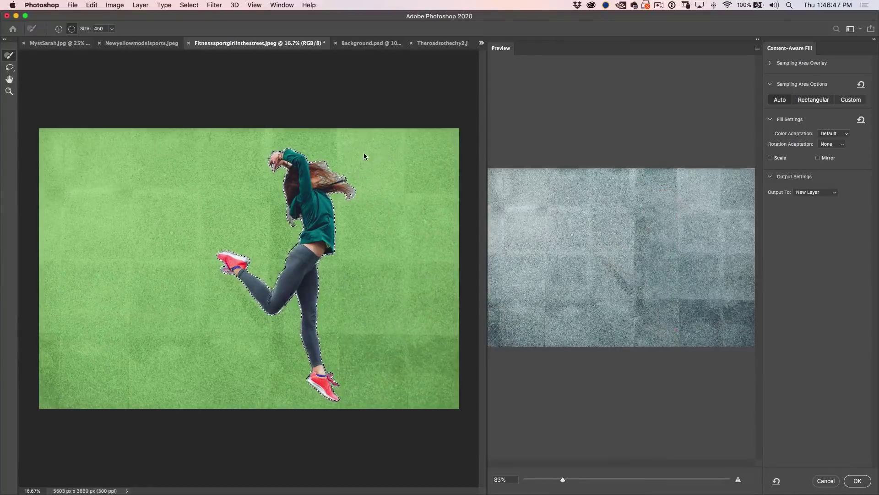
pyautogui.click(811, 100)
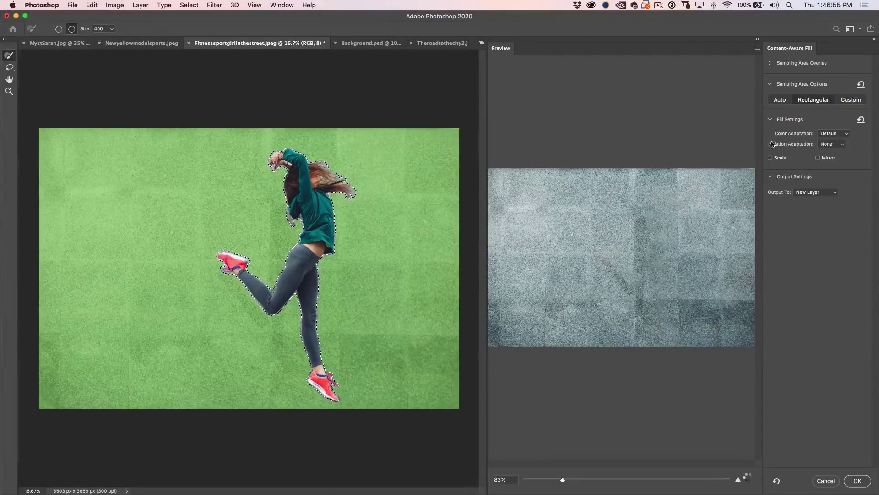
pyautogui.click(783, 102)
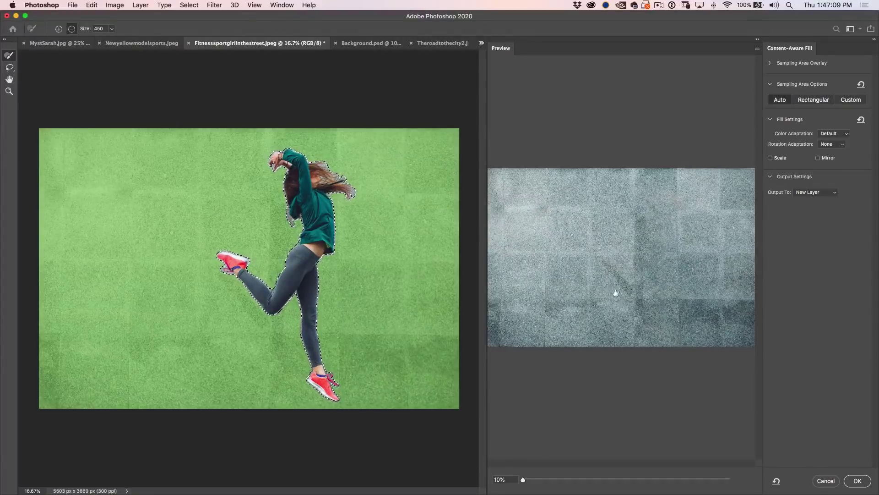
pyautogui.click(9, 68)
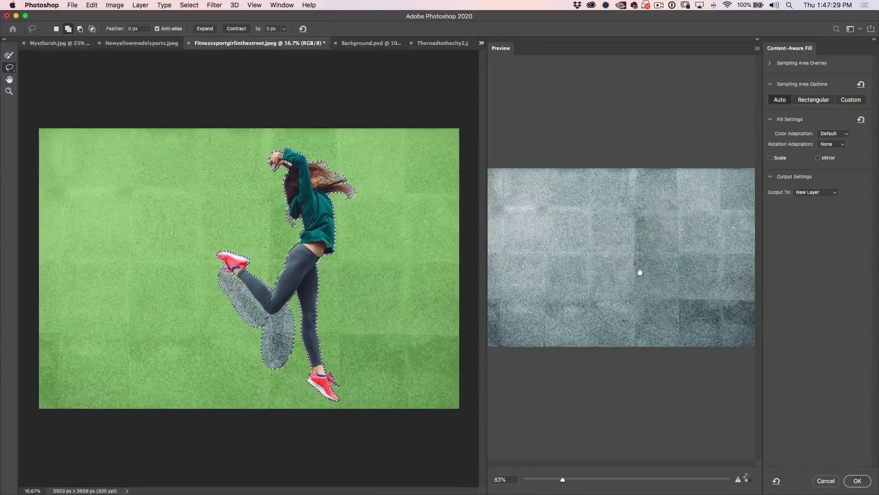
# Switch to Custom sampling, paint sampling areas on the wall on both sides of the woman, and leave the Content-Aware Fill workspace
pyautogui.click(849, 100)
pyautogui.click(512, 182)
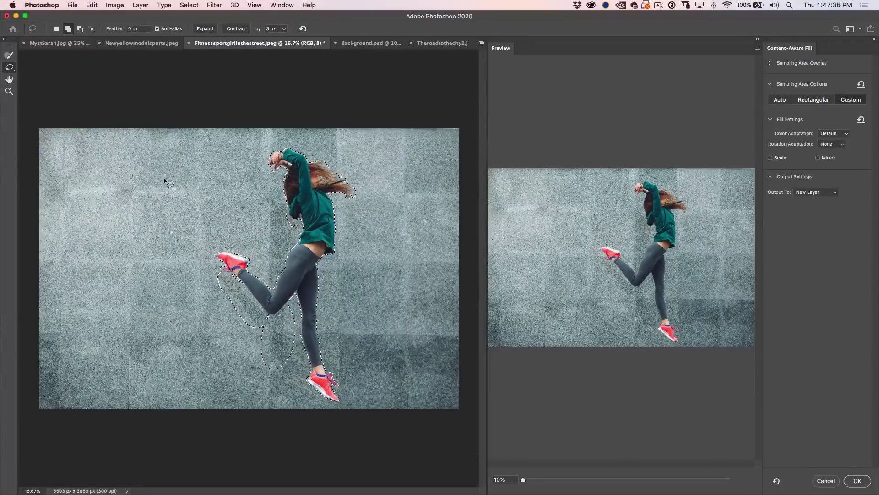
pyautogui.click(8, 55)
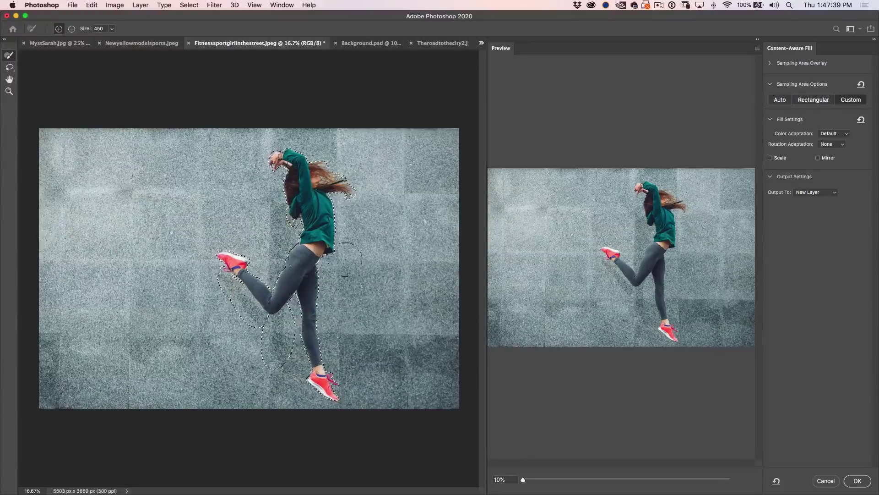
pyautogui.moveTo(180, 231)
pyautogui.mouseDown()
pyautogui.moveTo(157, 216)
pyautogui.moveTo(164, 219)
pyautogui.mouseUp()
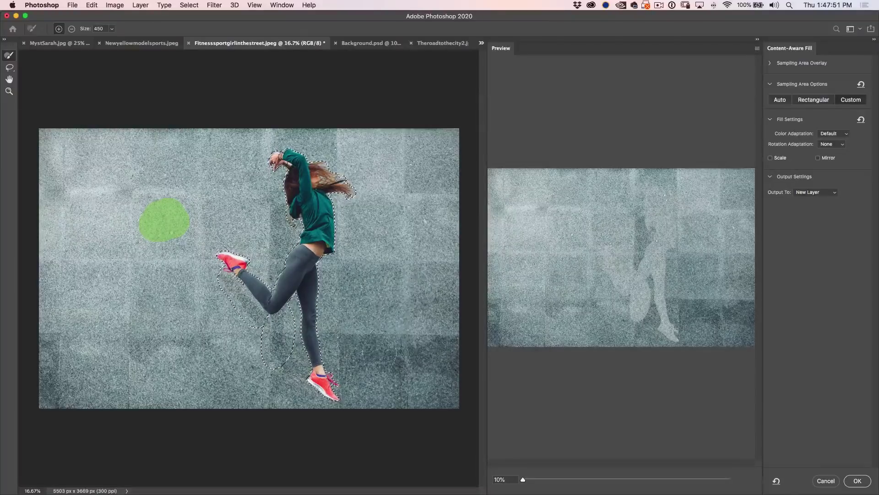
pyautogui.moveTo(378, 297); pyautogui.dragTo(367, 302)
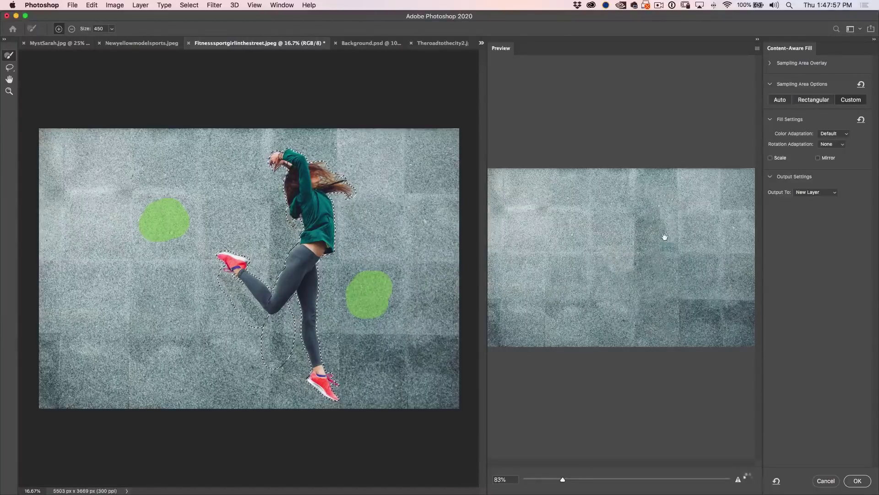
pyautogui.moveTo(181, 266); pyautogui.dragTo(117, 263)
pyautogui.moveTo(180, 228)
pyautogui.mouseDown()
pyautogui.moveTo(200, 198)
pyautogui.moveTo(189, 258)
pyautogui.mouseUp()
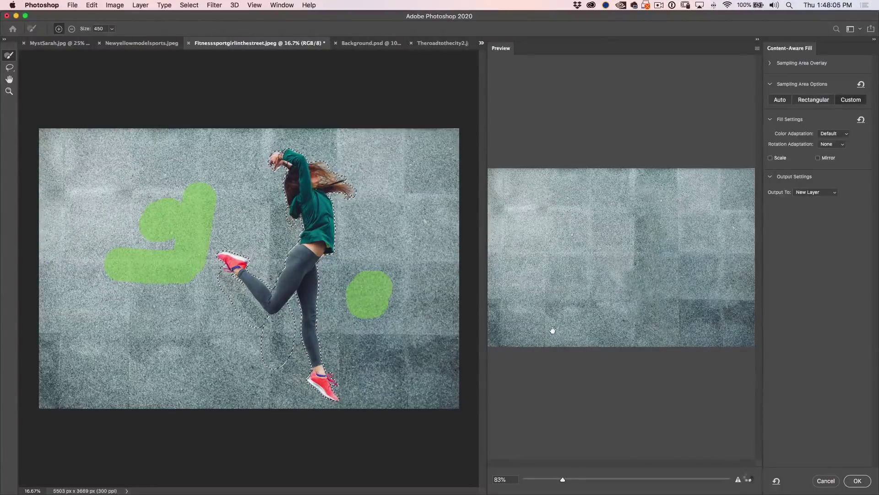
pyautogui.moveTo(415, 197)
pyautogui.mouseDown()
pyautogui.moveTo(403, 247)
pyautogui.moveTo(371, 297)
pyautogui.moveTo(390, 220)
pyautogui.moveTo(401, 273)
pyautogui.mouseUp()
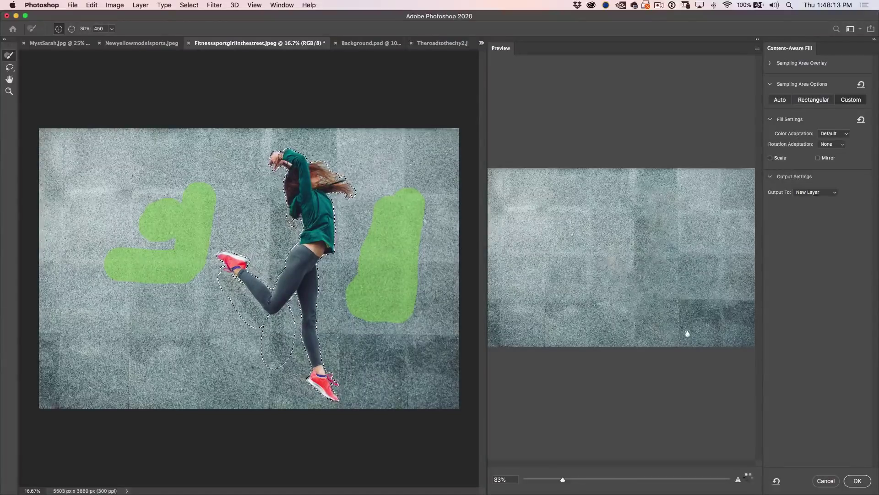
pyautogui.click(784, 100)
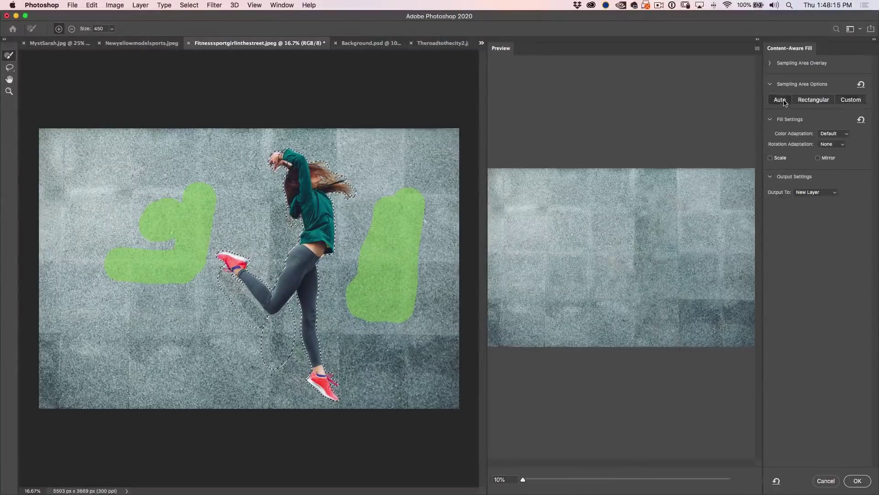
pyautogui.click(858, 480)
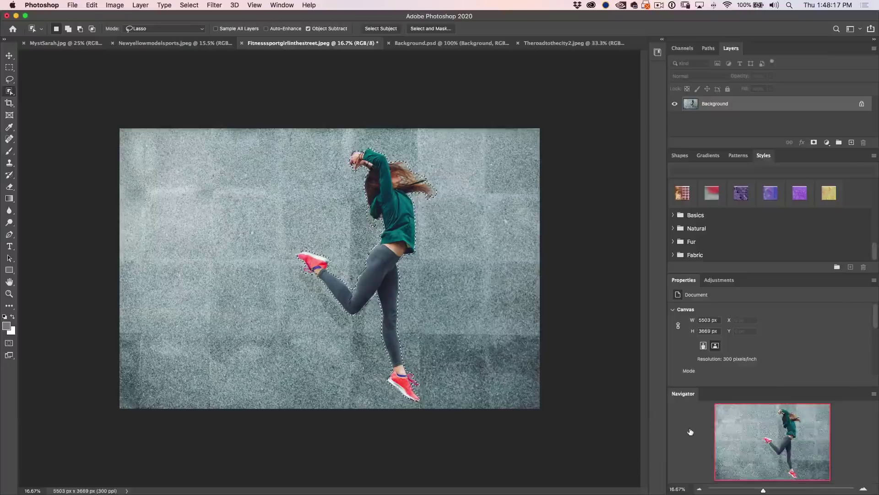
# In Background.psd, select the full-height central pink-to-green stripe band with the Rectangular Marquee and open Content-Aware Fill for it
pyautogui.click(463, 43)
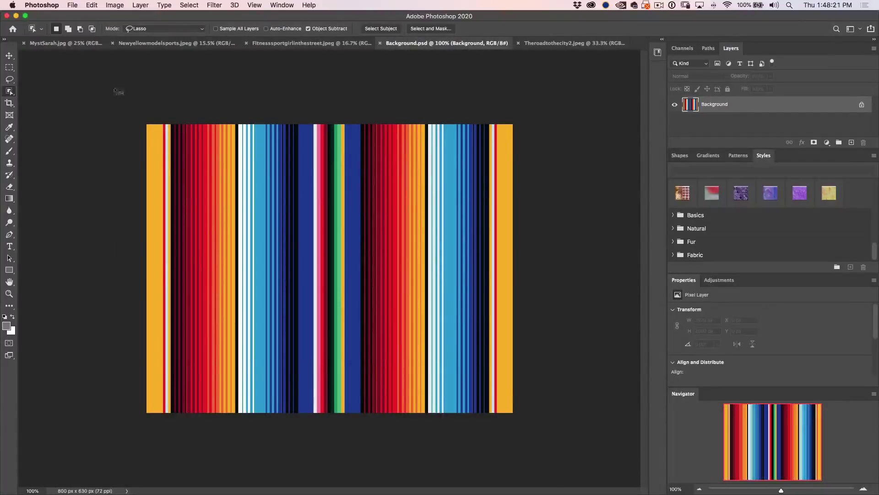
pyautogui.click(10, 68)
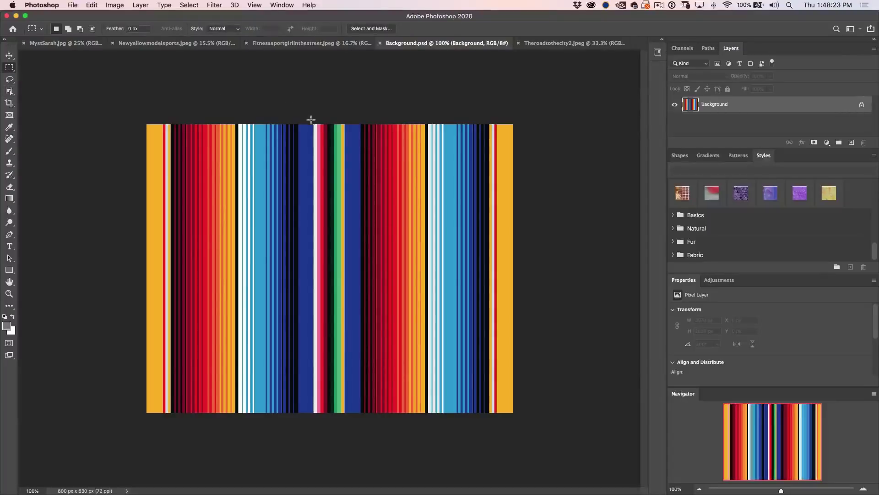
pyautogui.moveTo(313, 121); pyautogui.dragTo(347, 422)
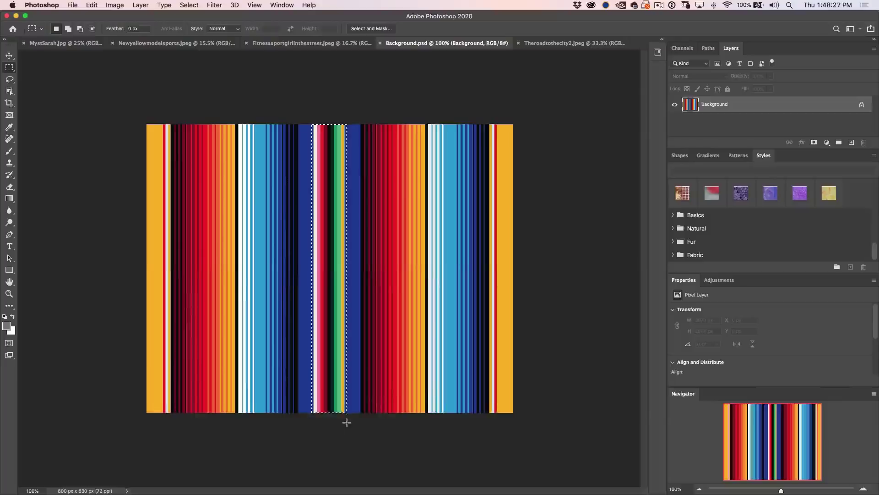
pyautogui.click(92, 5)
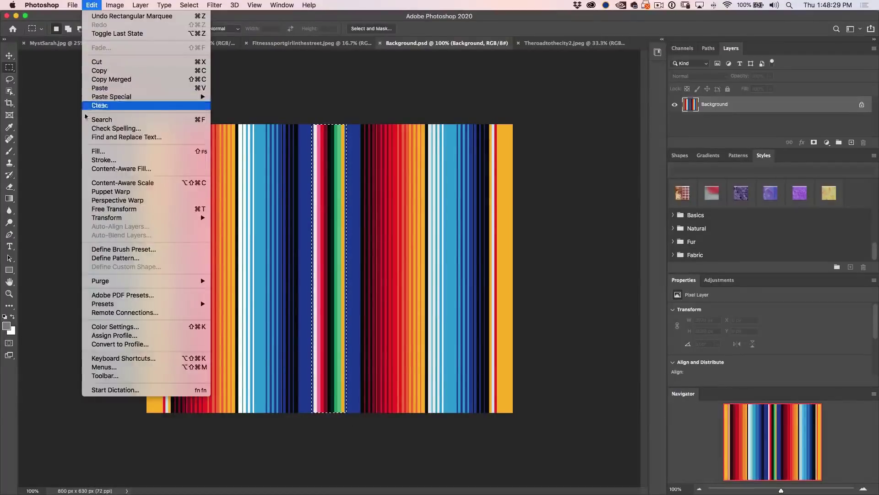
pyautogui.click(92, 169)
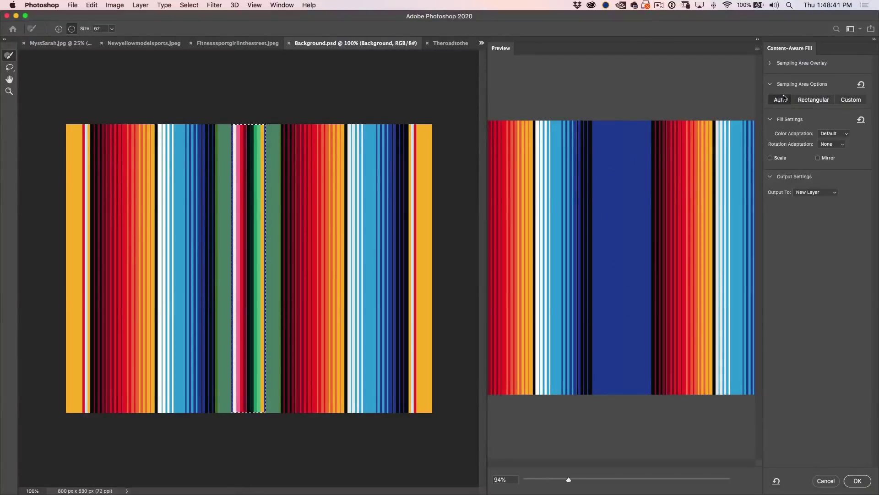
# Switch to Custom sampling, try sampling the orange stripe at the image's left edge, undo it, and sample the light-blue stripes instead
pyautogui.click(851, 99)
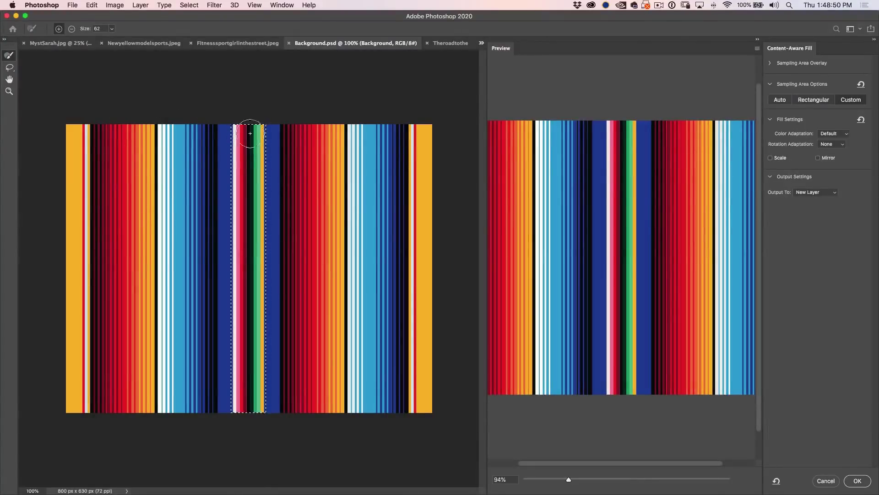
pyautogui.moveTo(60, 120); pyautogui.dragTo(64, 186)
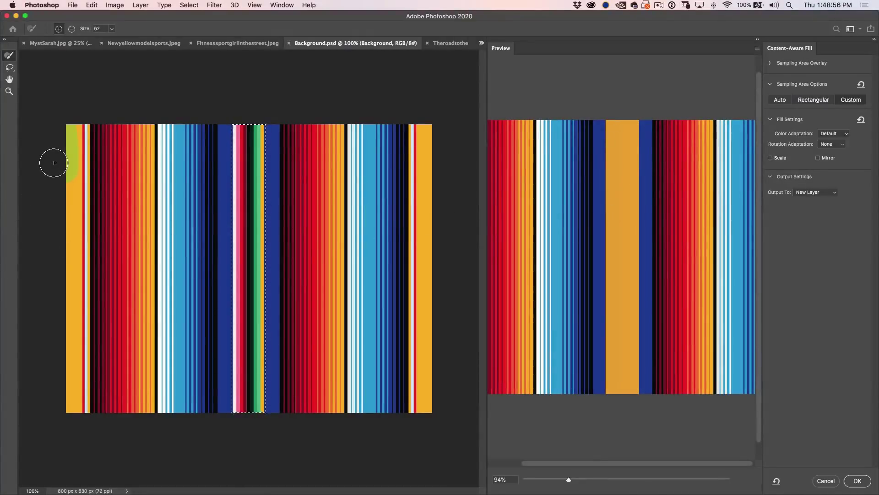
pyautogui.press('super+z')
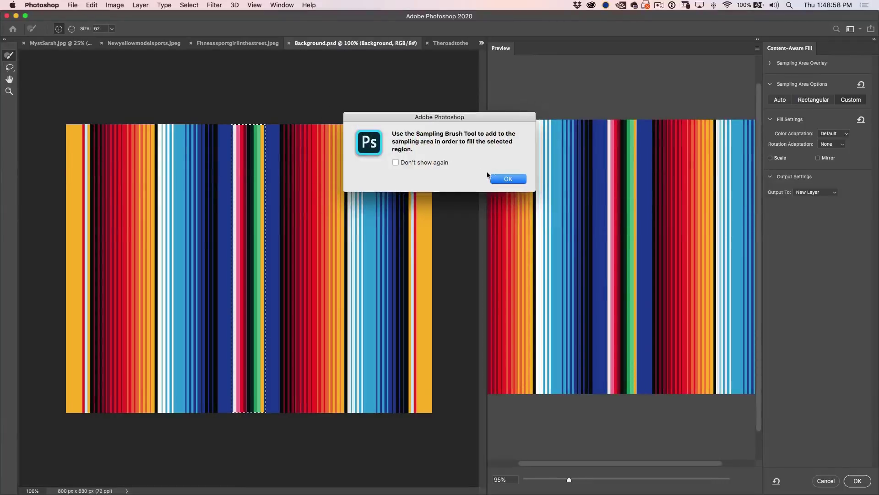
pyautogui.click(507, 178)
pyautogui.moveTo(366, 420); pyautogui.dragTo(369, 403)
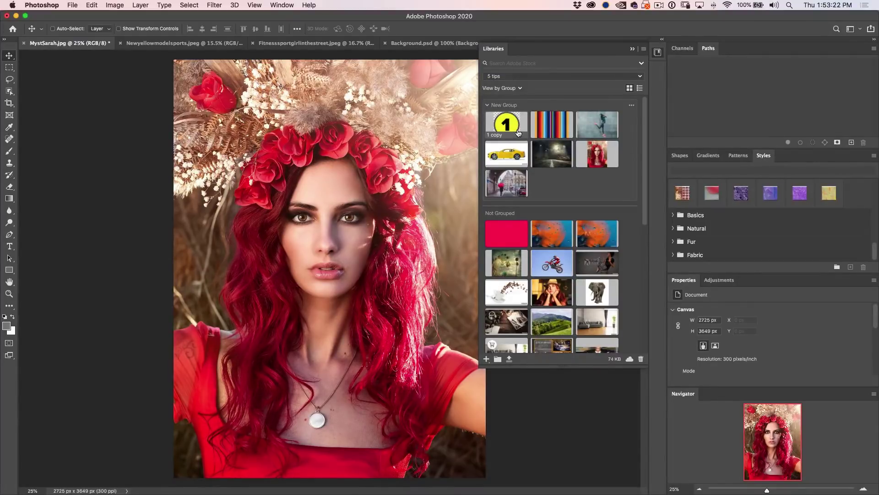
# Place the yellow "1 copy" badge from the library beside the flower crown in the red-haired woman's portrait, and collapse the library
pyautogui.moveTo(513, 127); pyautogui.dragTo(405, 124)
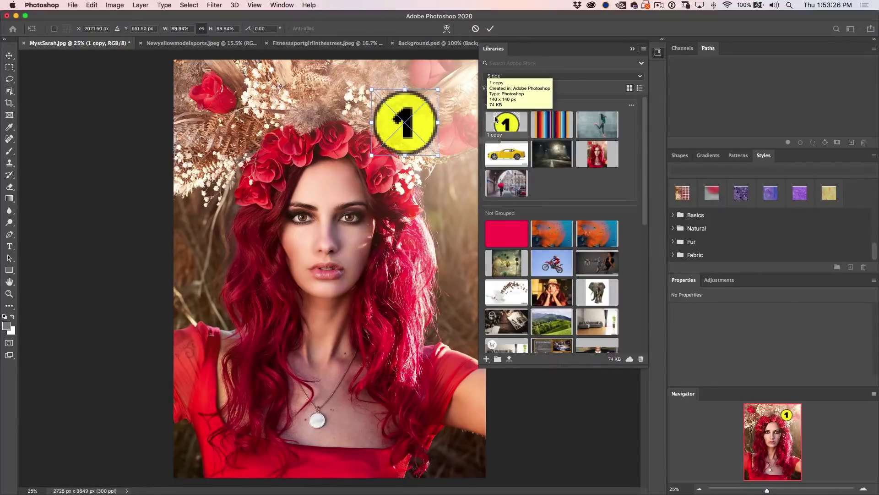
pyautogui.press('Return')
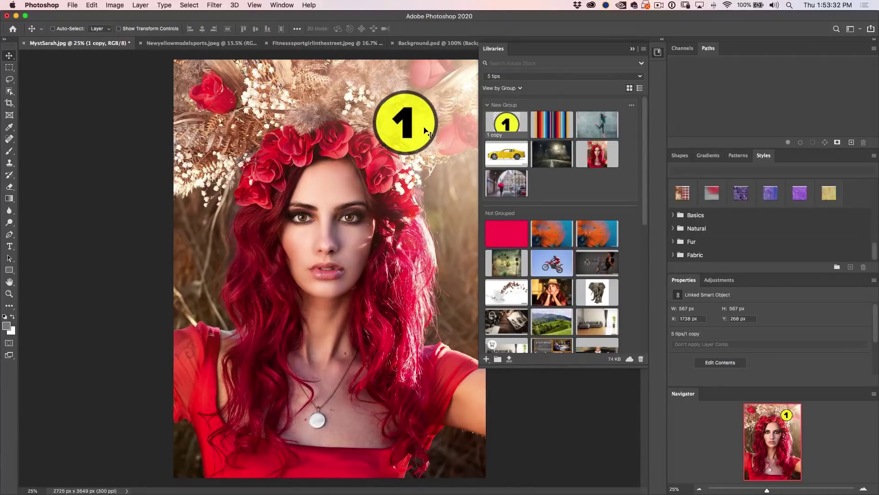
pyautogui.click(632, 49)
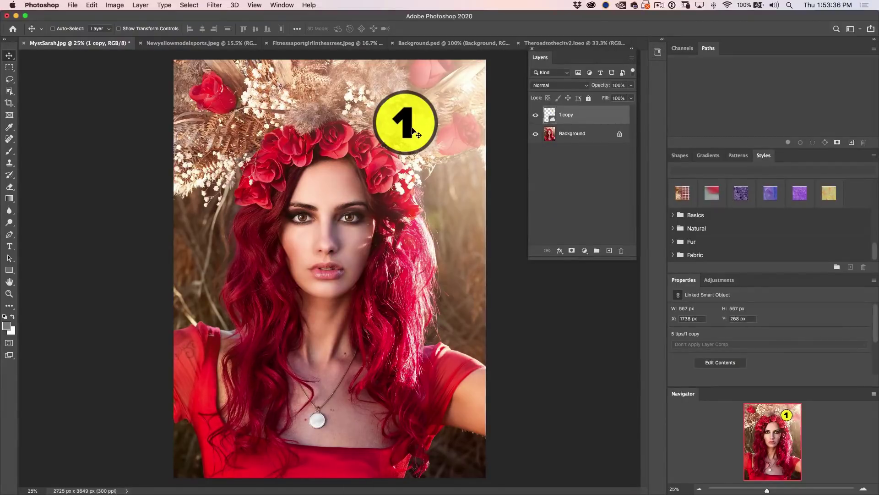
# Open the linked badge's contents, change its number to 2, and check the updated badge in the portrait and the library
pyautogui.doubleClick(549, 115)
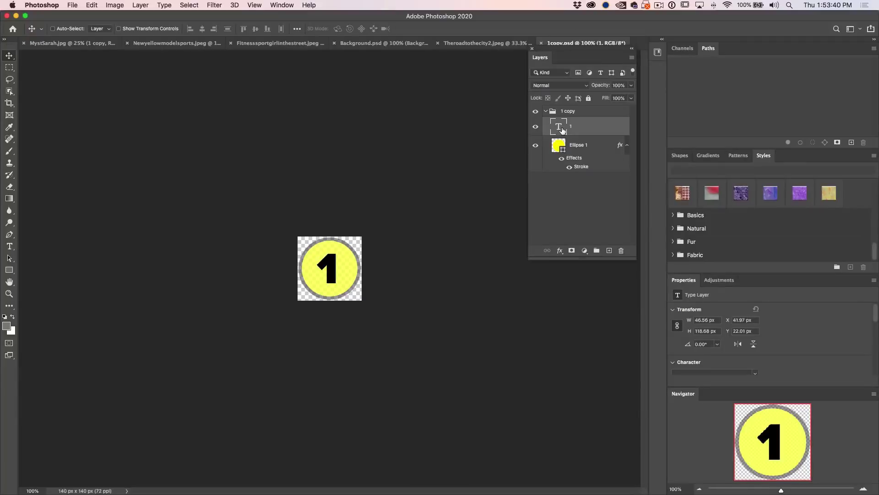
pyautogui.press('2')
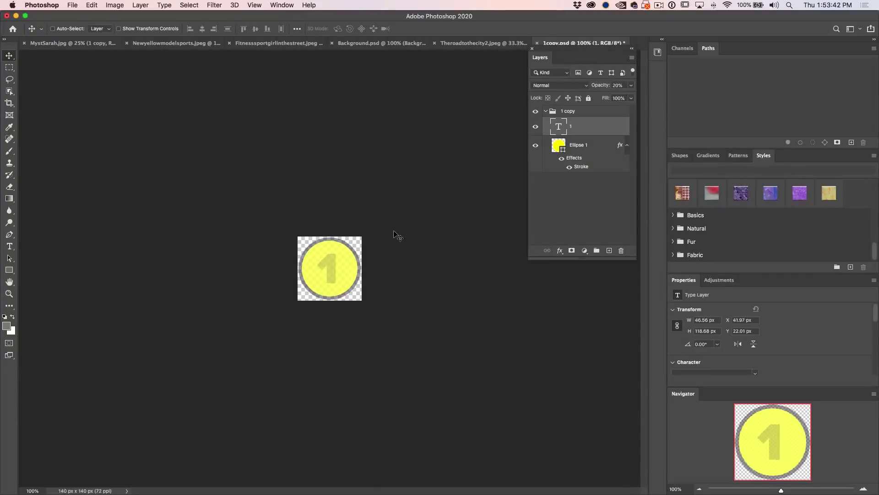
pyautogui.press('0')
pyautogui.press('t')
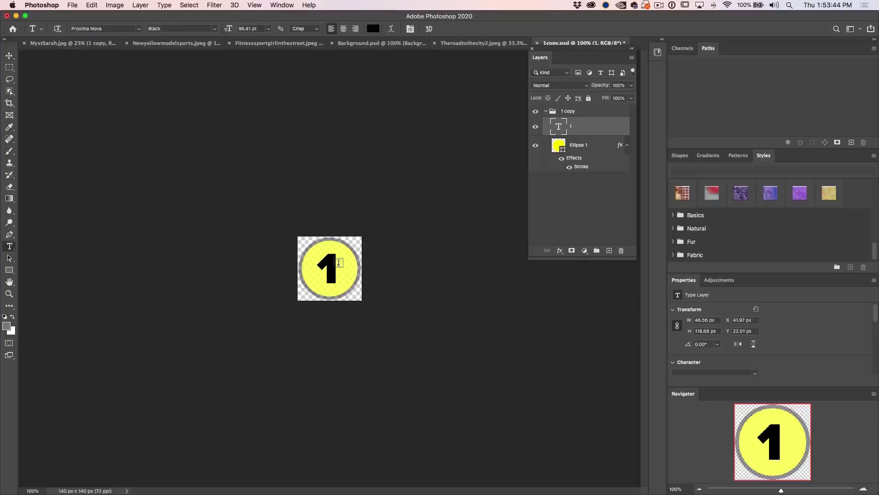
pyautogui.doubleClick(321, 266)
pyautogui.write('2')
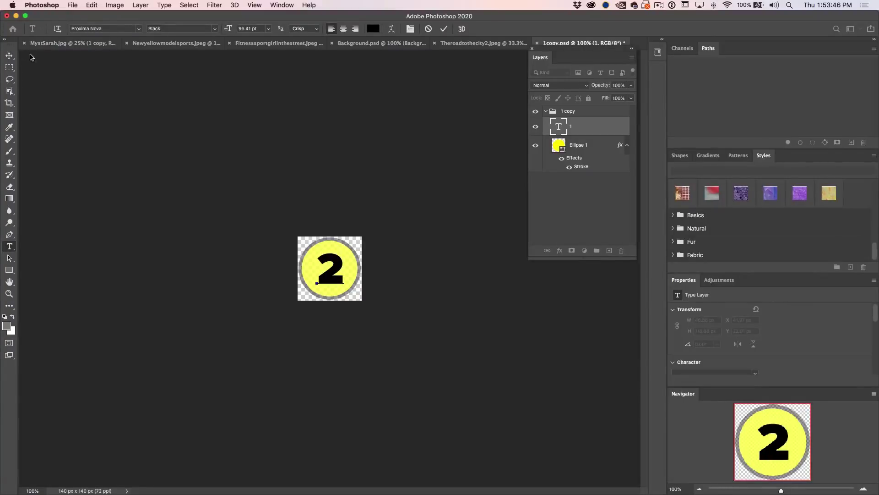
pyautogui.click(9, 55)
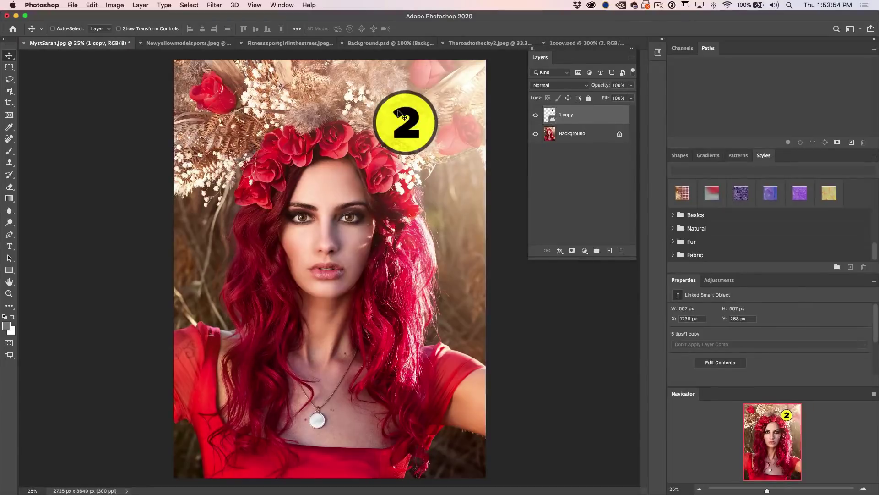
pyautogui.click(658, 53)
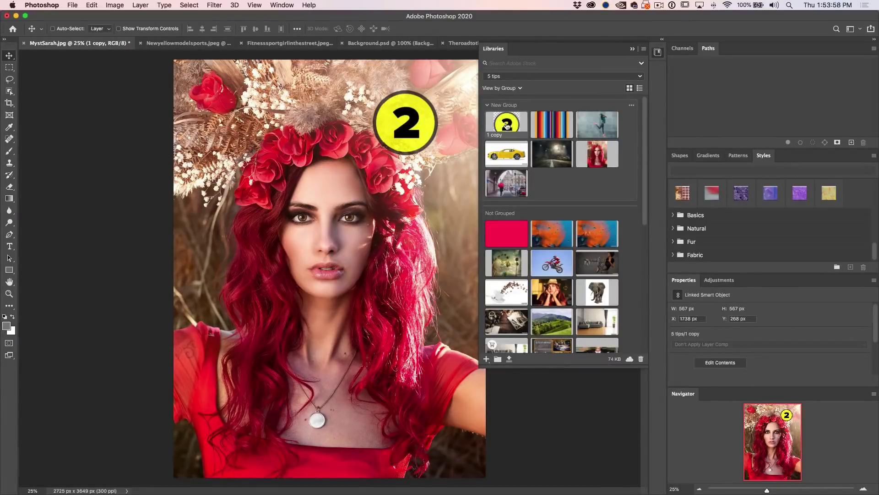
pyautogui.click(633, 50)
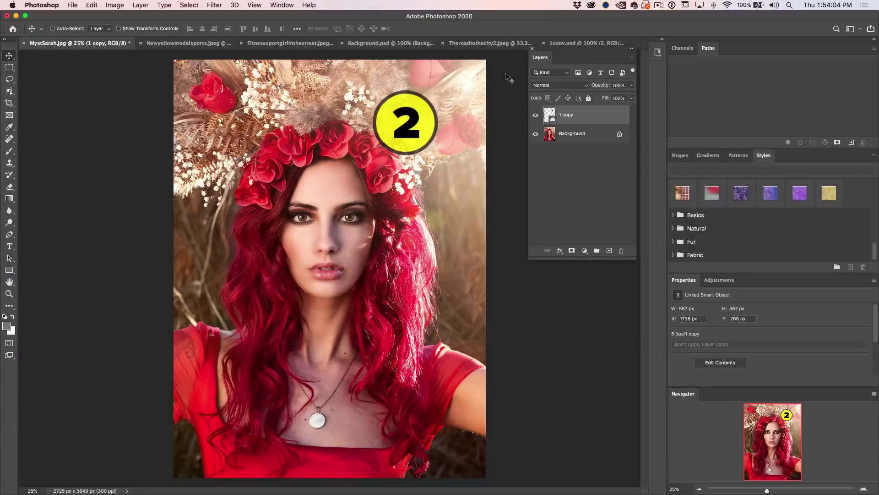
# Copy the "1 copy" group from 1copy.psd into the portrait below the linked badge, and delete the copied group again
pyautogui.click(586, 44)
pyautogui.click(579, 113)
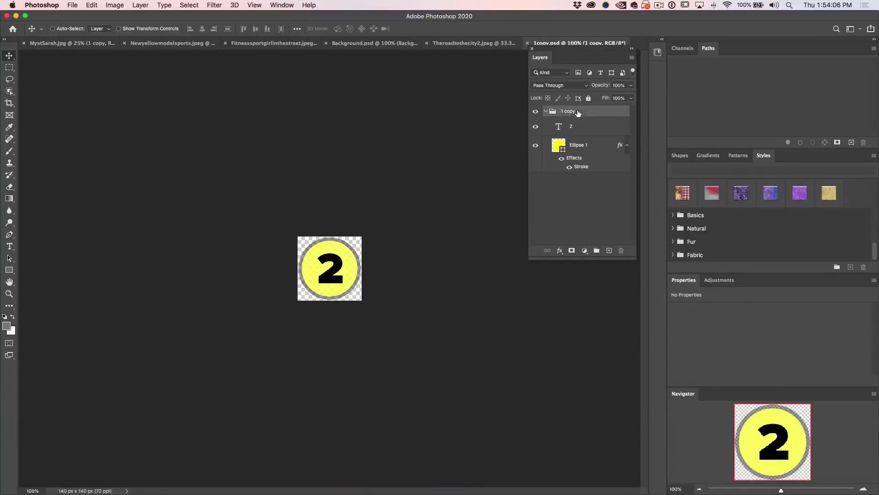
pyautogui.moveTo(360, 250); pyautogui.dragTo(138, 73)
pyautogui.moveTo(298, 212); pyautogui.dragTo(446, 175)
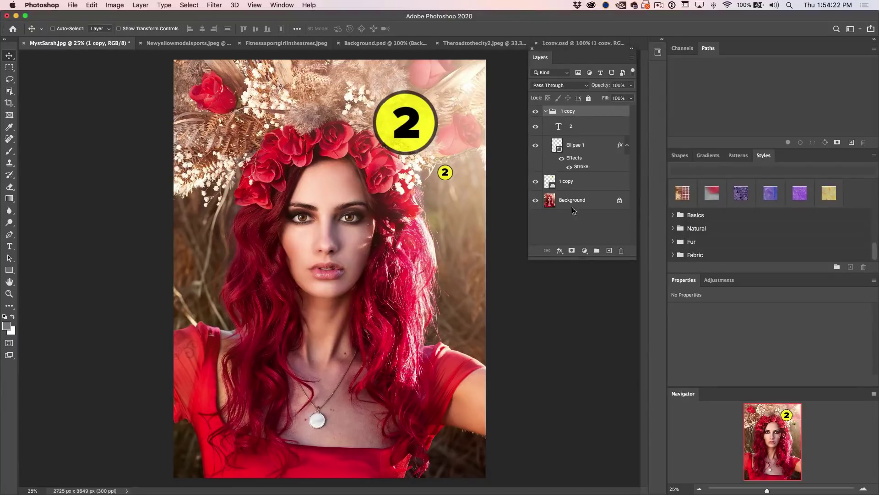
pyautogui.click(536, 111)
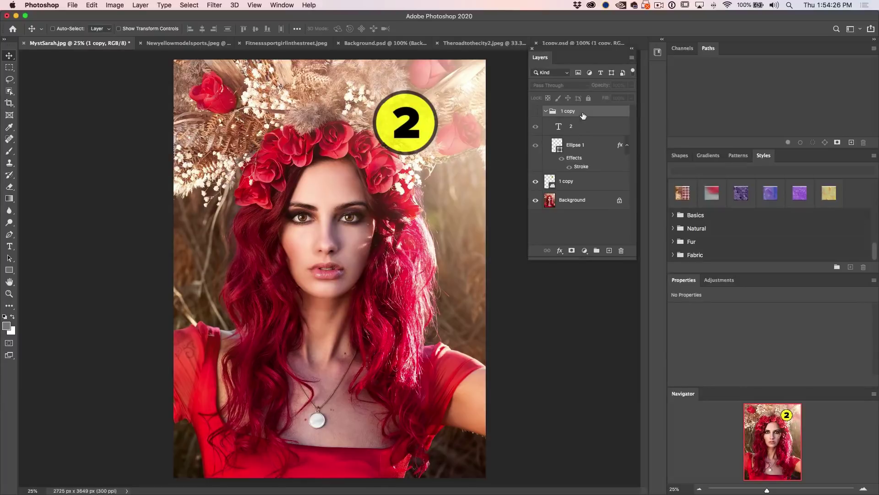
pyautogui.press('Delete')
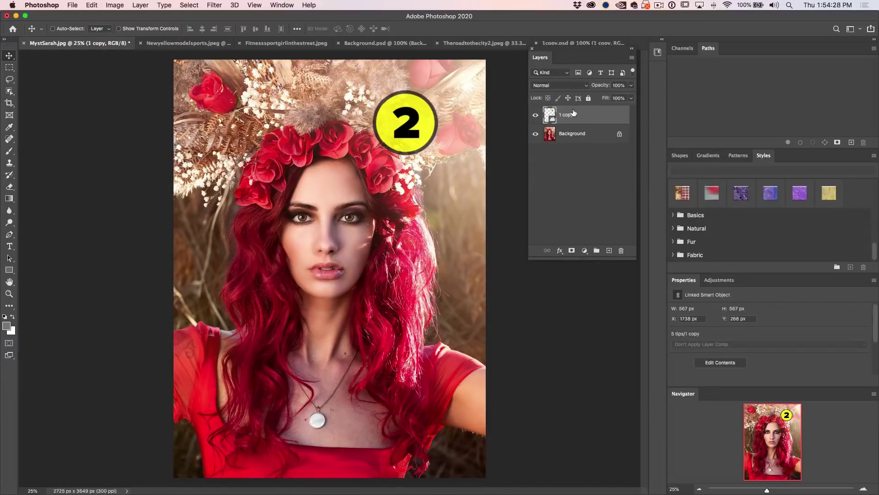
# Convert the linked "1 copy" smart object in the portrait to layers
pyautogui.rightClick(570, 116)
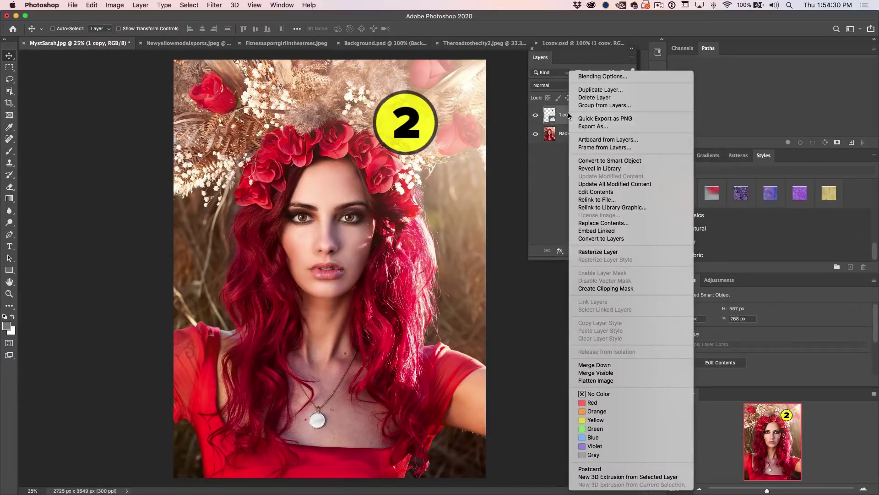
pyautogui.click(600, 239)
pyautogui.click(510, 174)
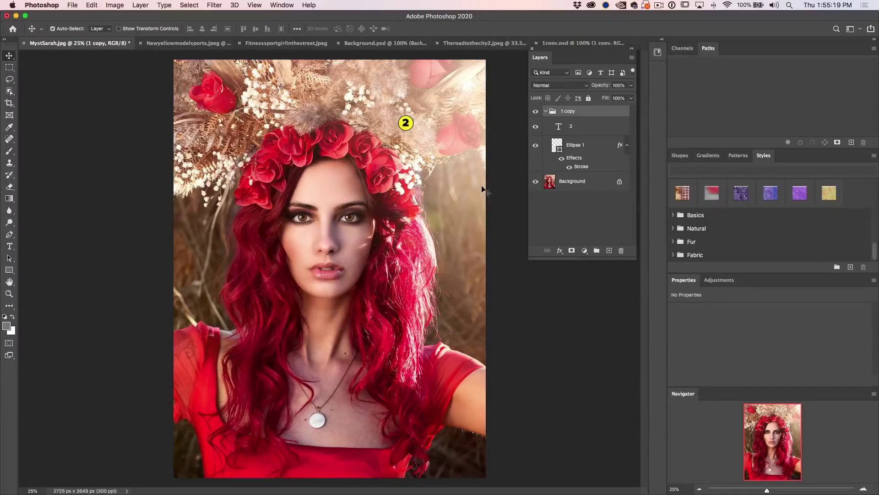
# Enlarge the badge group to about twice its size and duplicate it onto the lower hair and beside the woman's cheek
pyautogui.press('super+t')
pyautogui.moveTo(413, 130); pyautogui.dragTo(436, 153)
pyautogui.press('Return')
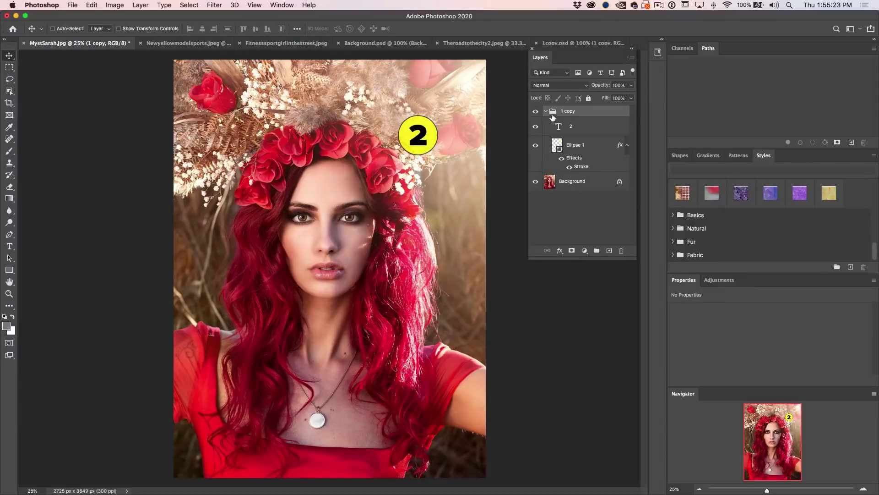
pyautogui.moveTo(425, 142); pyautogui.dragTo(409, 332)
# Renumber the badge beside the flower crown as 1 and the badge on the lower hair as 3
pyautogui.doubleClick(419, 132)
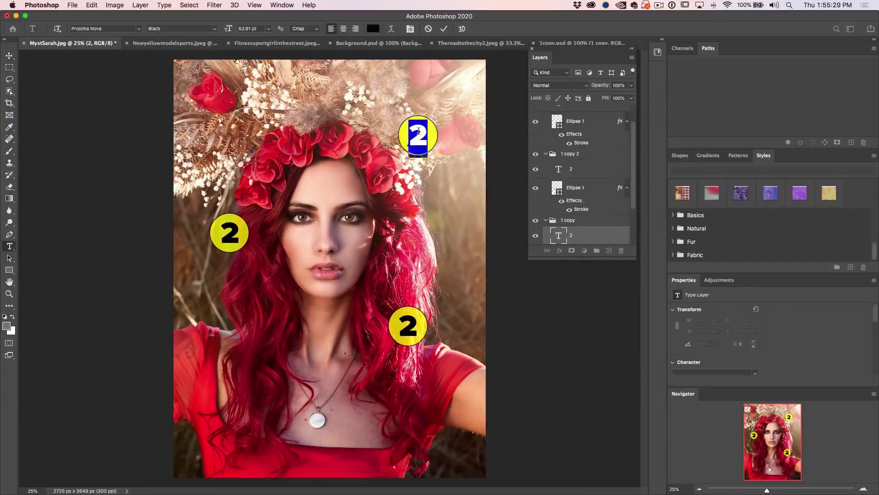
pyautogui.write('1')
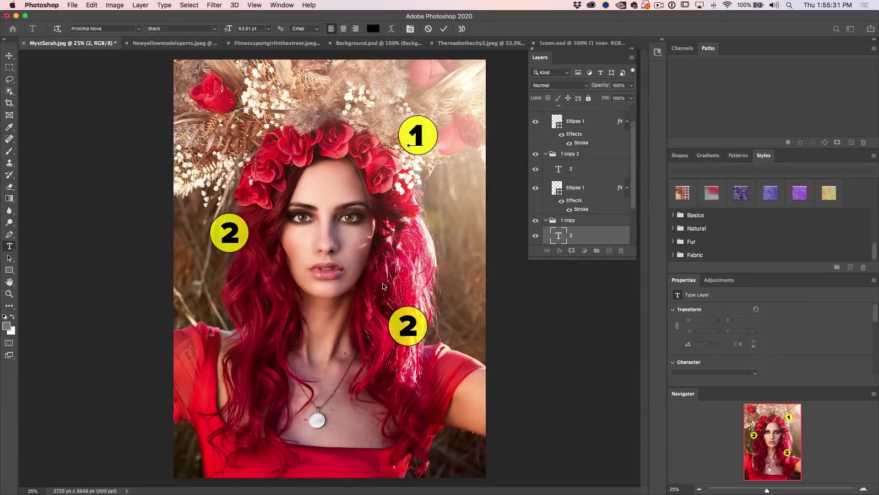
pyautogui.doubleClick(407, 328)
pyautogui.write('3')
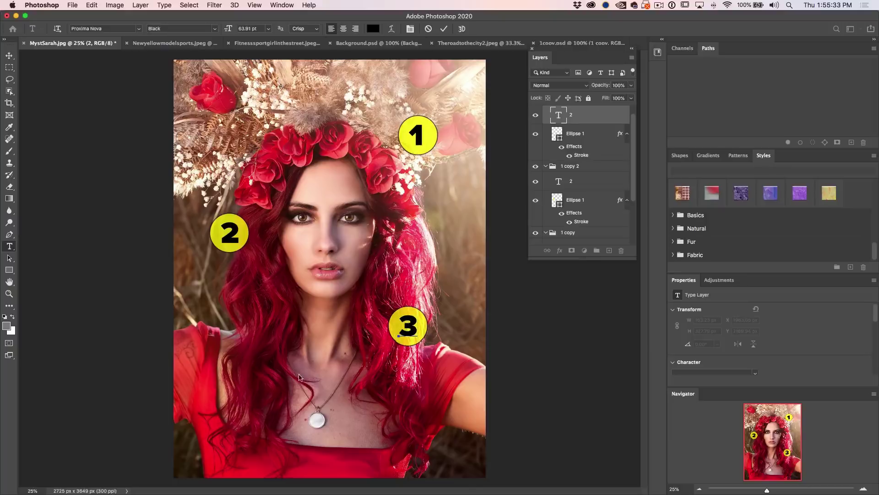
pyautogui.press('Escape')
pyautogui.press('v')
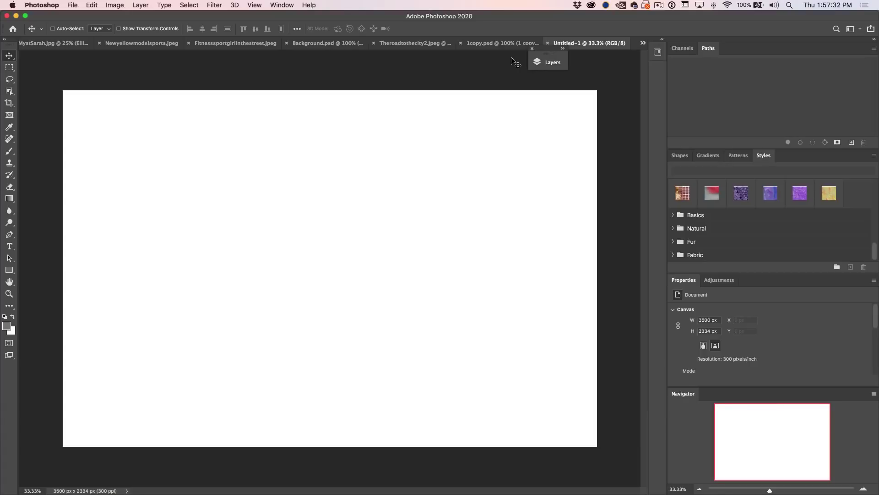
# Look through the gradient, pattern and style presets in the blank Untitled-1 document, and return to the shape presets
pyautogui.click(680, 155)
pyautogui.click(709, 155)
pyautogui.click(738, 155)
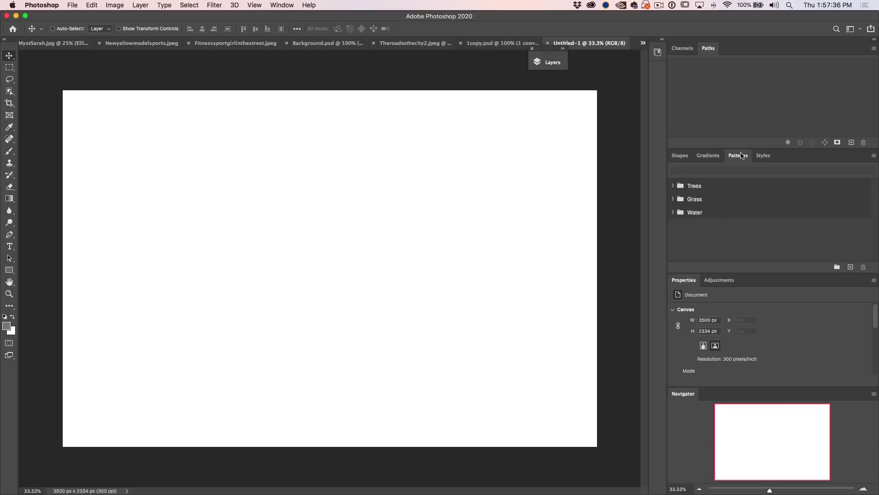
pyautogui.click(763, 156)
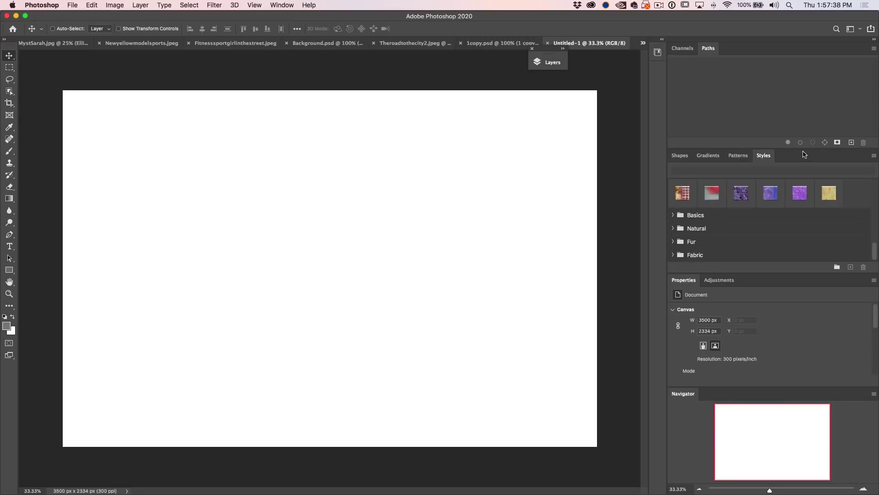
pyautogui.click(679, 156)
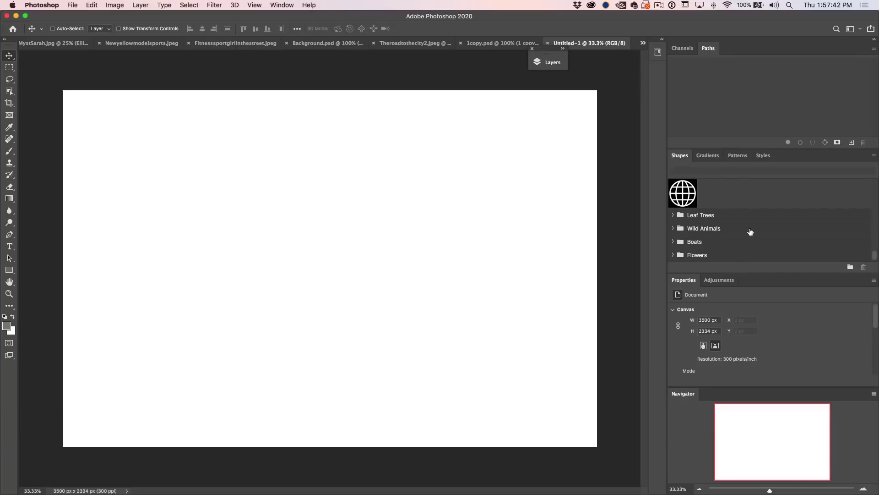
# Expand the Boats shapes, float the preset collection over the canvas, and enlarge it to show more shapes
pyautogui.click(673, 242)
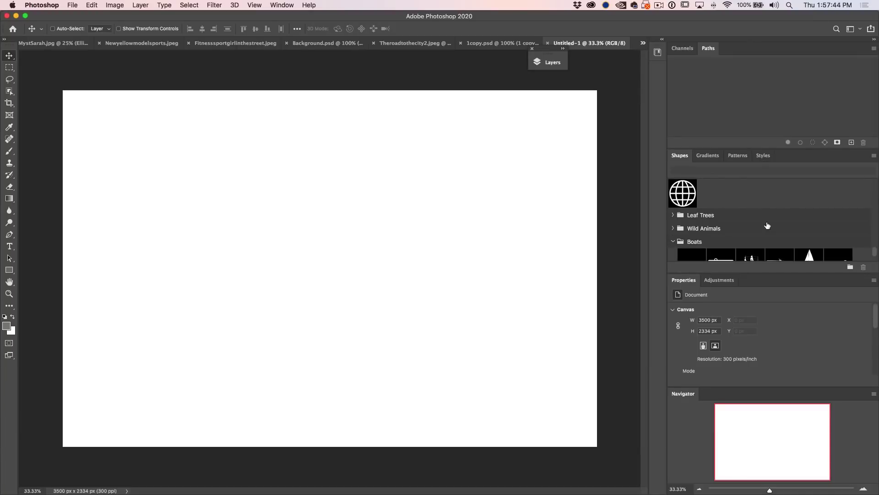
pyautogui.scroll(3, 763, 219)
pyautogui.moveTo(833, 152); pyautogui.dragTo(617, 133)
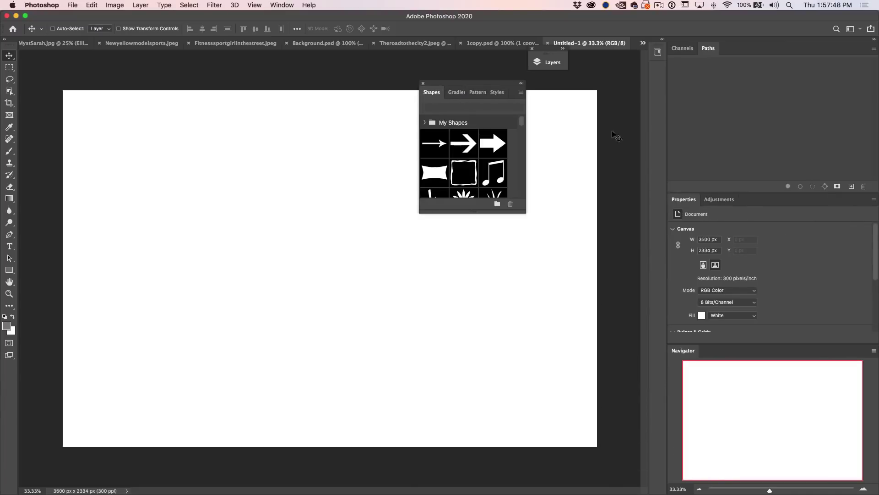
pyautogui.moveTo(531, 213); pyautogui.dragTo(618, 329)
pyautogui.scroll(-15, 575, 316)
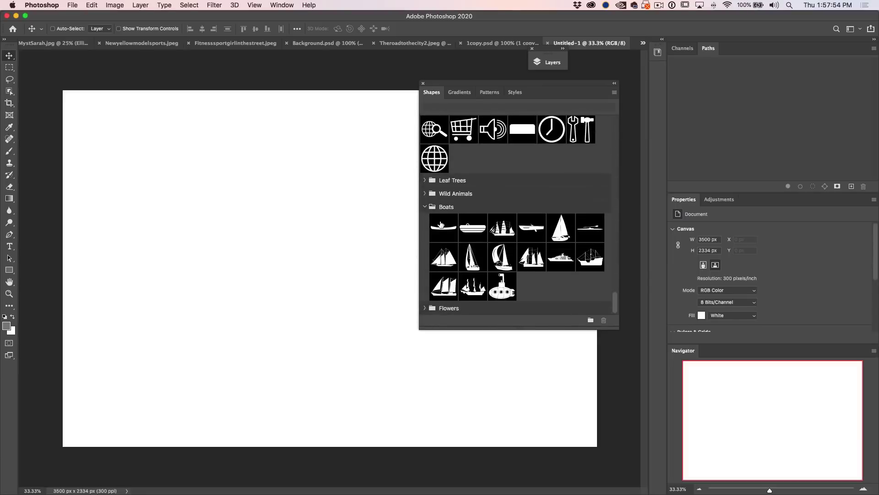
# Expand the Wild Animals and Flowers shapes, and place the Boats submarine on the canvas scaled to about 294%
pyautogui.click(425, 193)
pyautogui.scroll(-6, 595, 183)
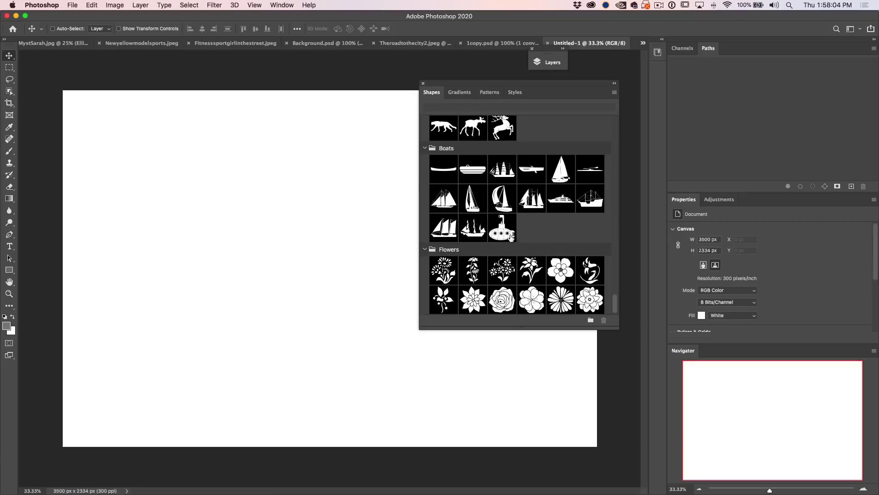
pyautogui.moveTo(509, 231); pyautogui.dragTo(383, 361)
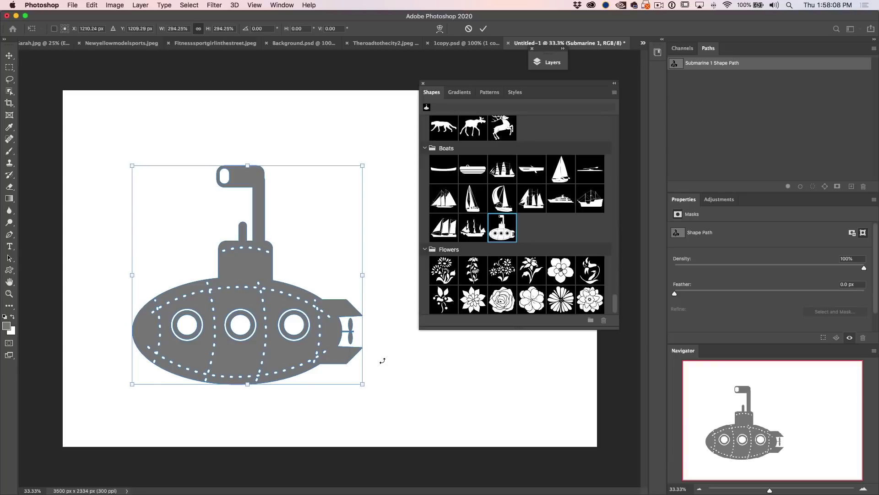
pyautogui.press('Return')
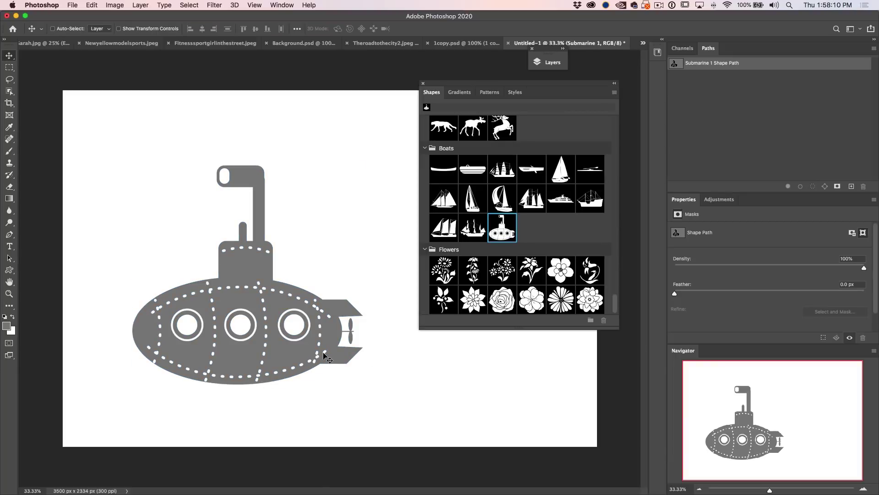
# Switch to the gradient presets, expand all their groups at once, and browse to the Purples and Oranges
pyautogui.click(466, 94)
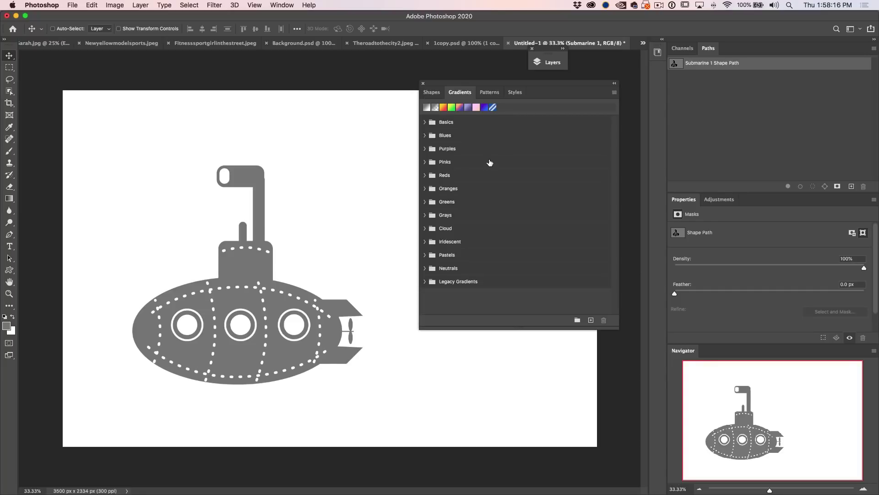
pyautogui.keyDown('super'); pyautogui.click(425, 162); pyautogui.keyUp('super')
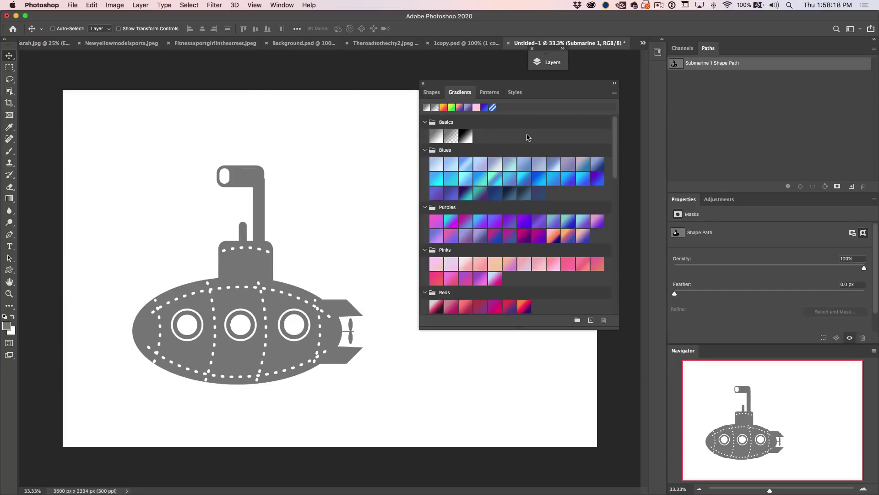
pyautogui.moveTo(616, 130); pyautogui.dragTo(624, 146)
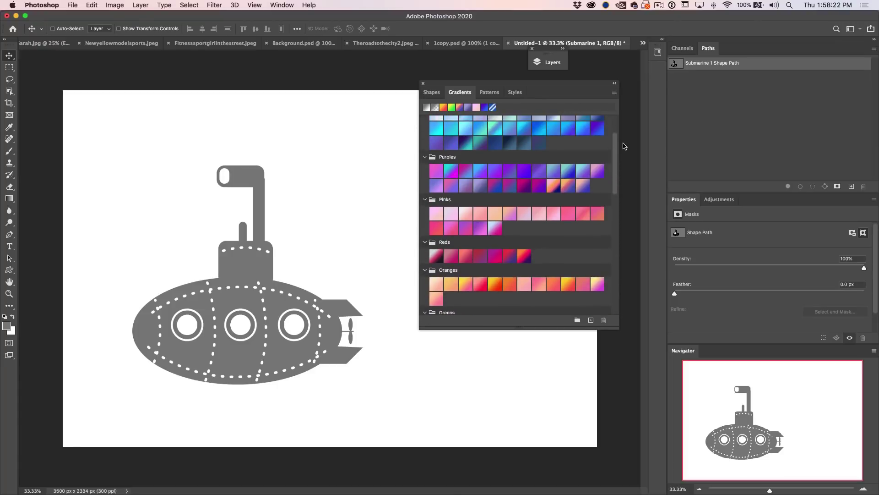
# Try purple, blue and orange gradient presets on the submarine, and fill it with a coral-pink gradient from Pinks
pyautogui.click(496, 186)
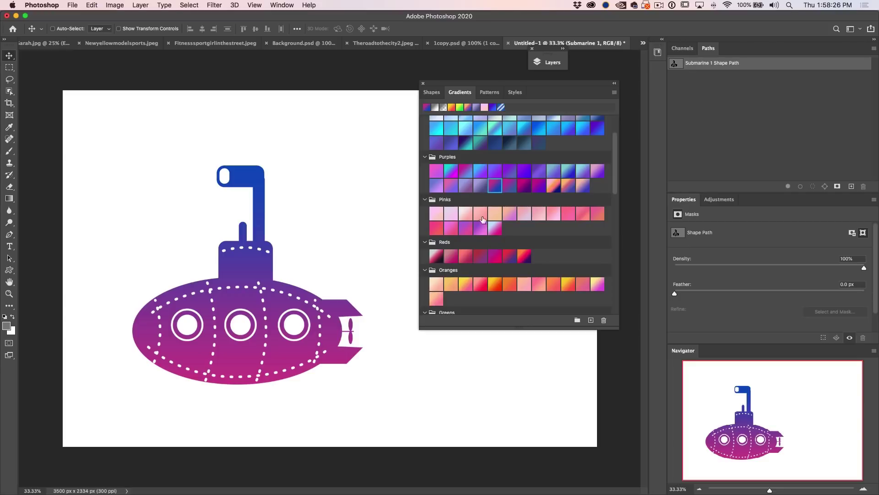
pyautogui.click(451, 143)
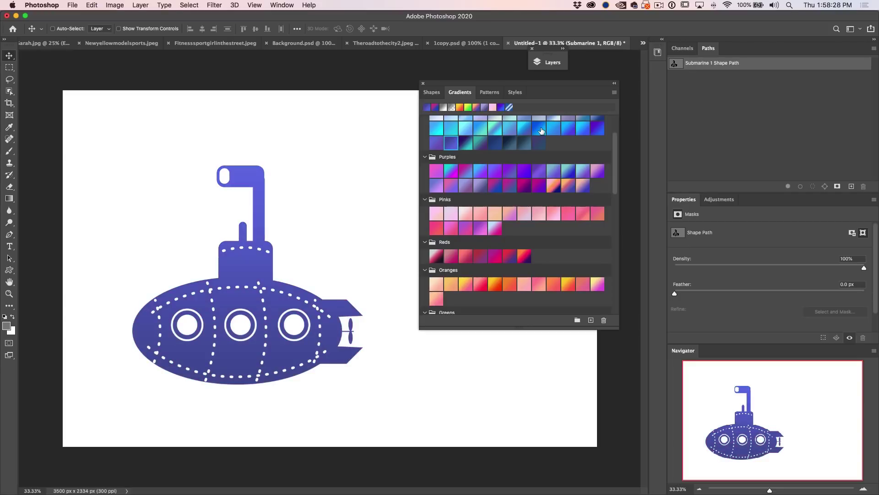
pyautogui.click(540, 130)
pyautogui.click(522, 286)
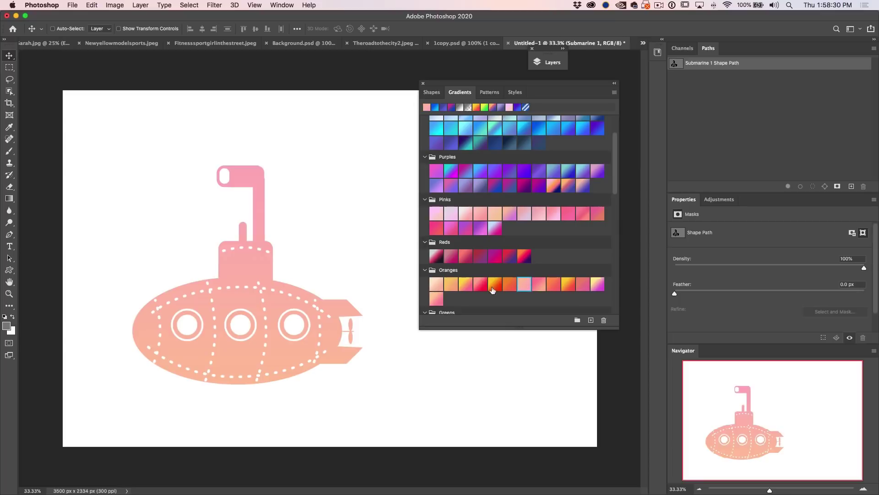
pyautogui.click(467, 285)
pyautogui.click(438, 304)
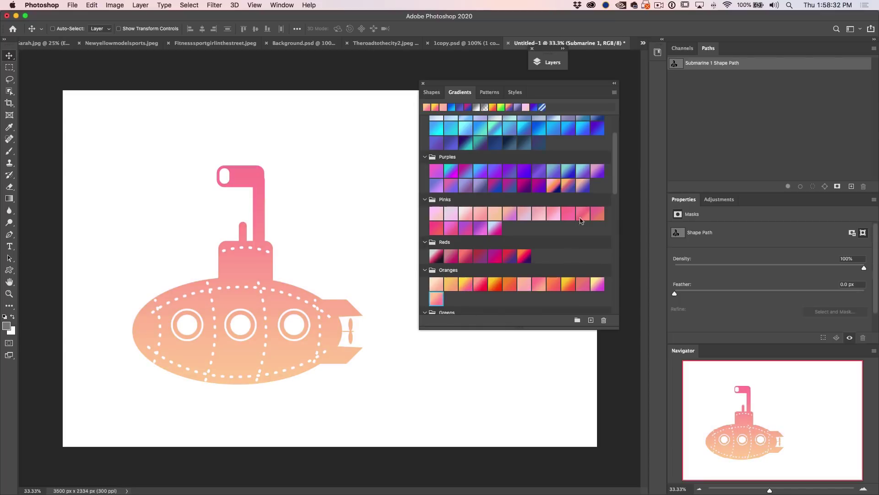
pyautogui.click(586, 213)
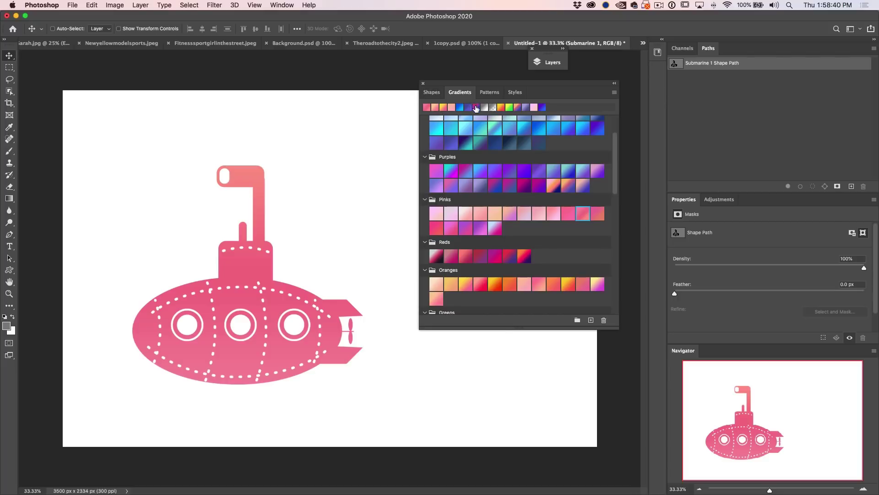
# Try several recently used gradients on the submarine, and fill it with the pink-to-peach one
pyautogui.click(477, 107)
pyautogui.click(467, 108)
pyautogui.click(444, 107)
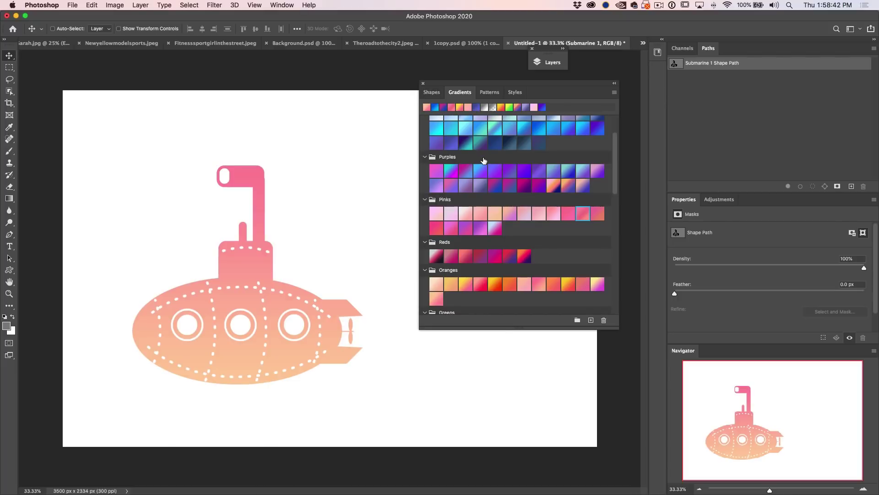
# Collapse all gradient groups at once, expand only Legacy Gradients, and check the gradient preset options
pyautogui.moveTo(615, 146); pyautogui.dragTo(589, 249)
pyautogui.press('ctrl')
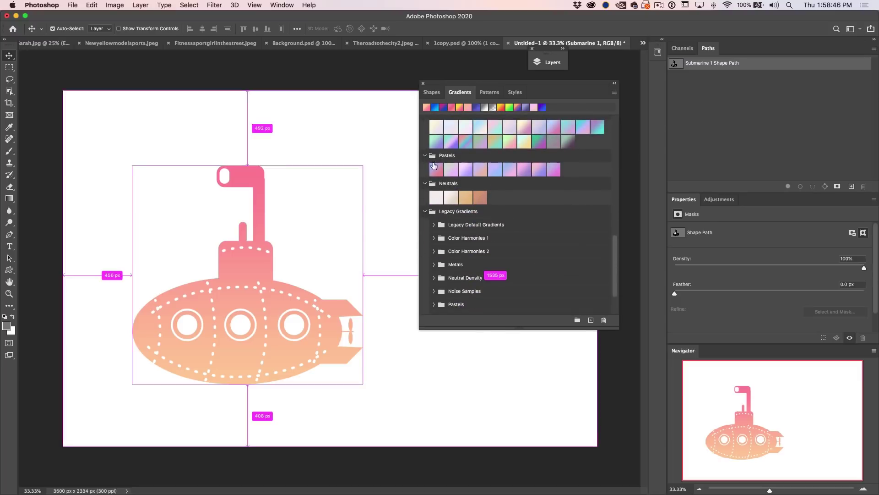
pyautogui.keyDown('ctrl'); pyautogui.click(426, 157); pyautogui.keyUp('ctrl')
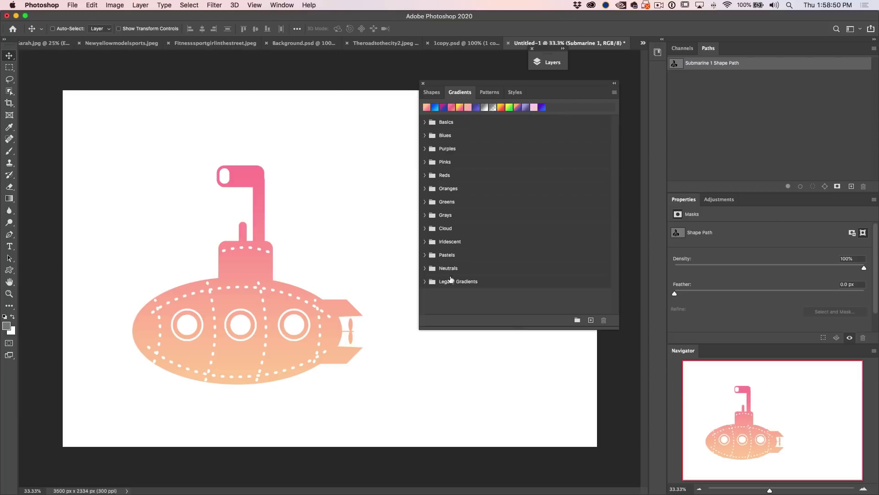
pyautogui.click(425, 284)
pyautogui.scroll(-5, 506, 273)
pyautogui.scroll(5, 518, 271)
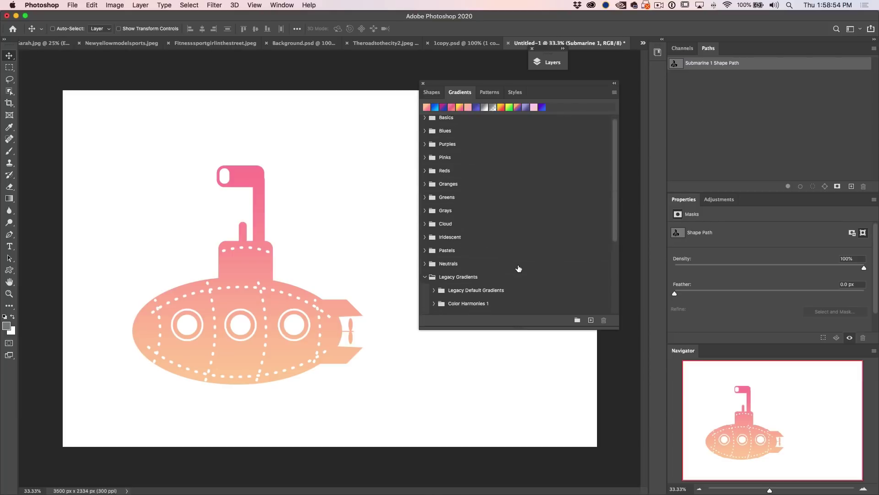
pyautogui.click(614, 93)
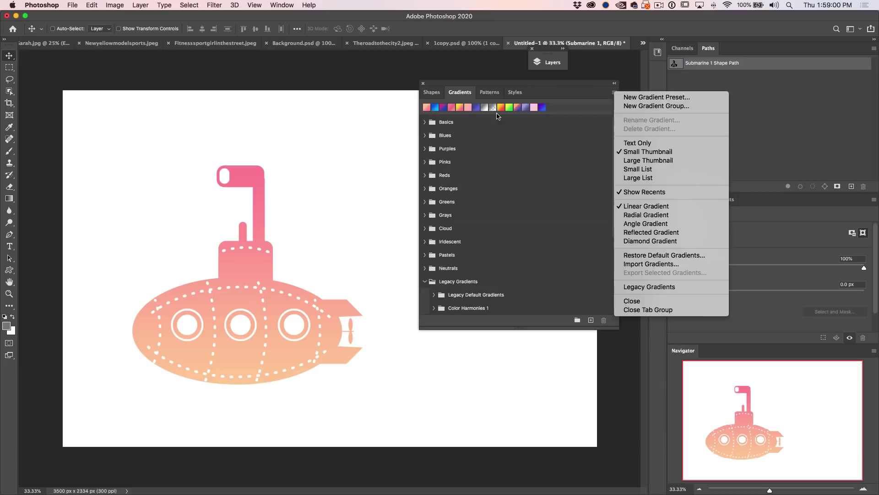
pyautogui.click(491, 96)
# Switch to the pattern presets, expand all their groups at once, and fill the submarine with the first green leaf pattern from Trees
pyautogui.click(489, 92)
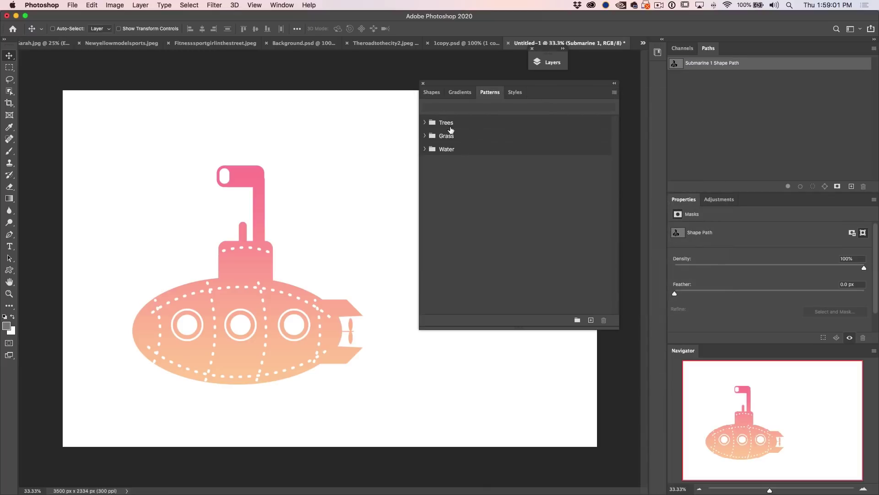
pyautogui.keyDown('super'); pyautogui.click(423, 123); pyautogui.keyUp('super')
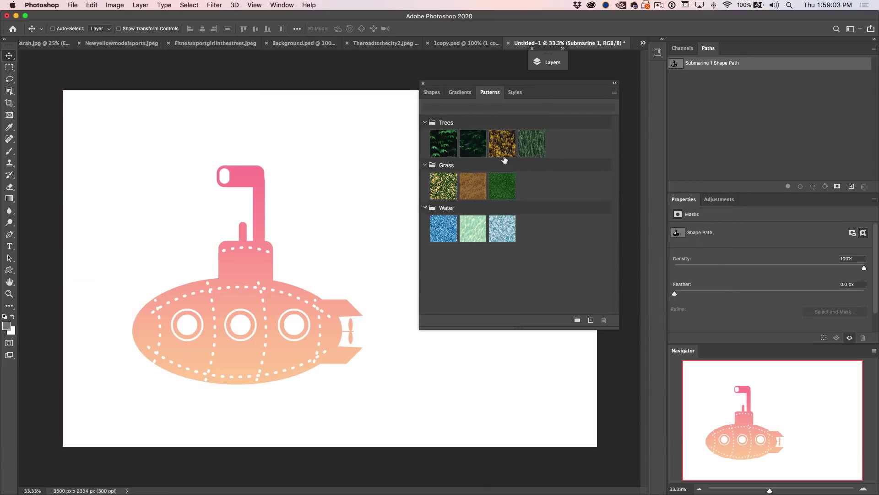
pyautogui.moveTo(449, 142); pyautogui.dragTo(259, 315)
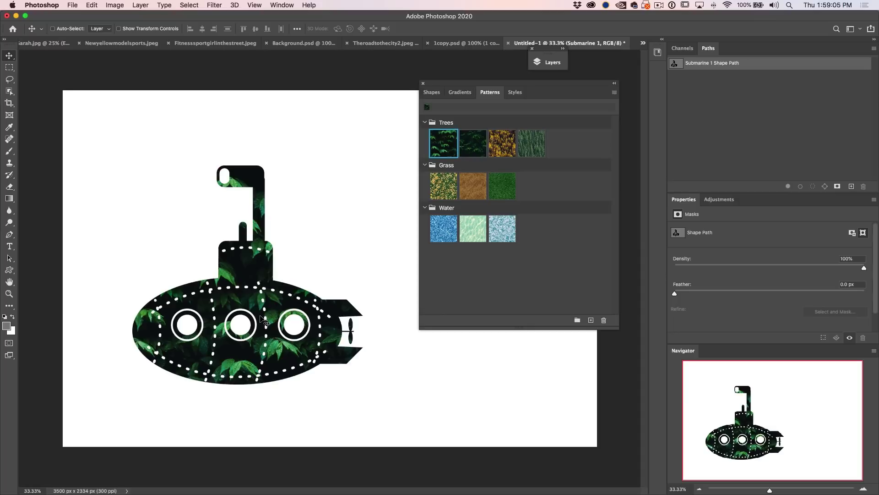
# Try autumn tree, Grass and Water patterns on the submarine, and fill it with the green forest pattern from Trees
pyautogui.click(506, 146)
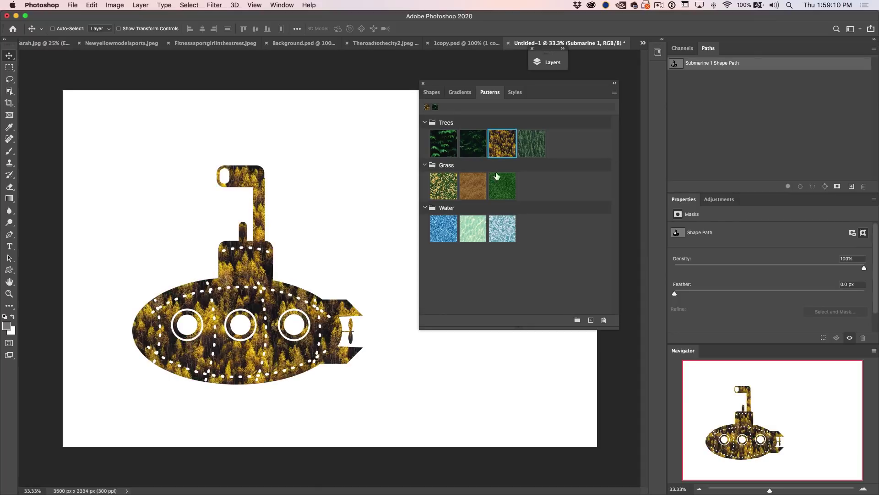
pyautogui.click(474, 189)
pyautogui.click(441, 187)
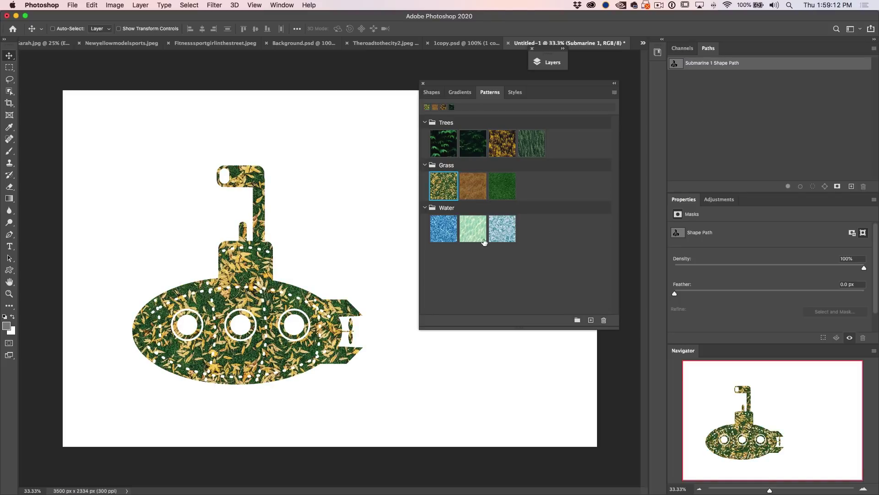
pyautogui.click(506, 230)
pyautogui.click(538, 142)
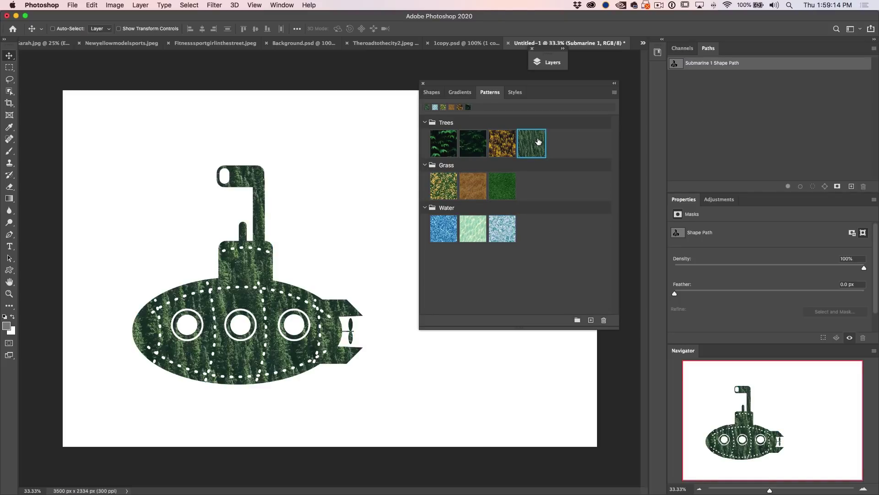
# Switch to the style presets, expand all their groups at once, and apply the brown Fur style to the submarine
pyautogui.click(516, 93)
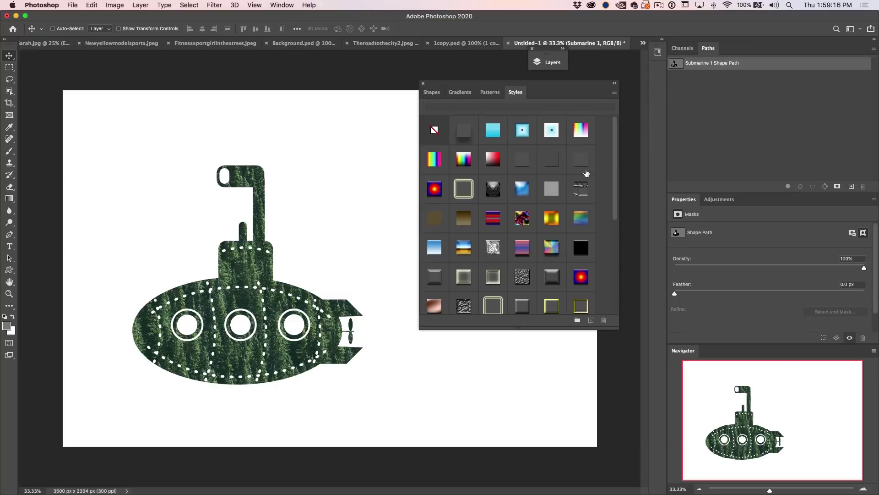
pyautogui.scroll(-5, 614, 143)
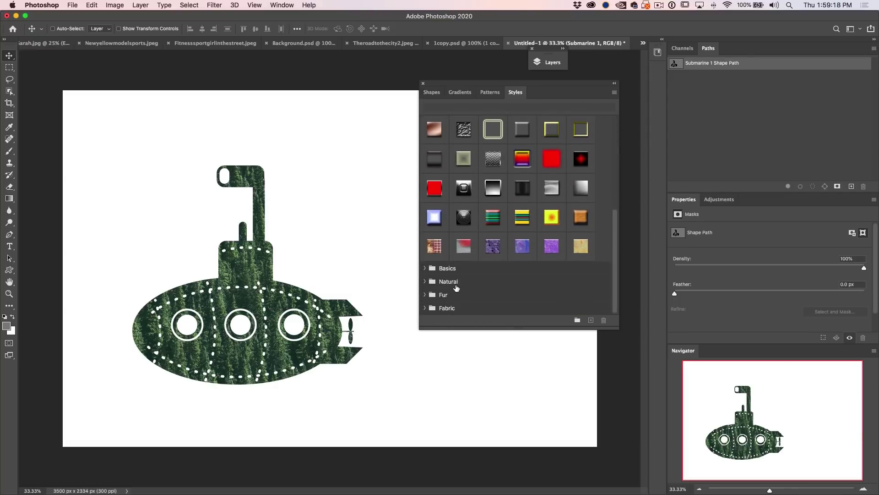
pyautogui.keyDown('super'); pyautogui.click(425, 281); pyautogui.keyUp('super')
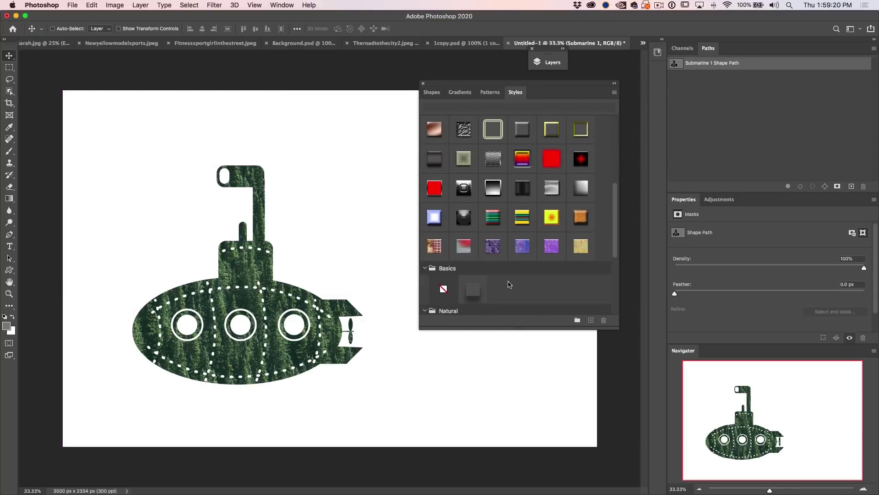
pyautogui.scroll(-5, 507, 285)
pyautogui.moveTo(443, 256); pyautogui.dragTo(273, 338)
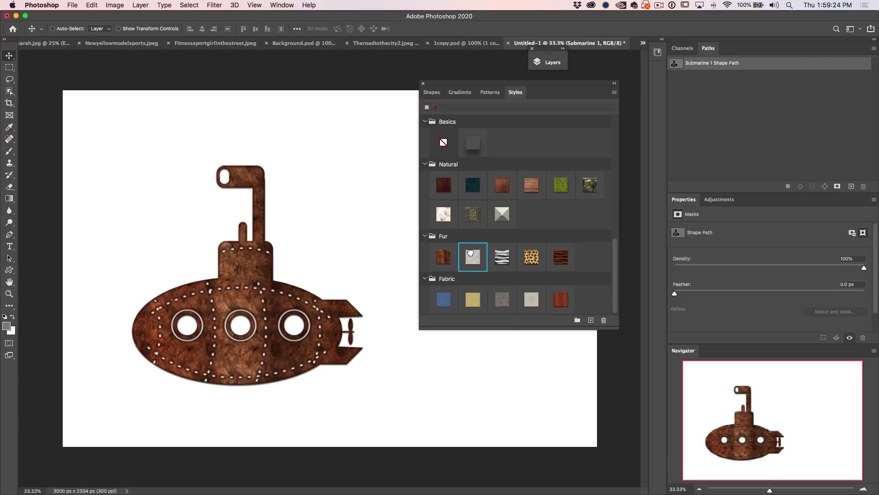
# Try a pale Fur style and two Natural styles on the submarine, apply the leopard Fur style, and check the style preset options
pyautogui.click(471, 253)
pyautogui.click(472, 214)
pyautogui.click(473, 184)
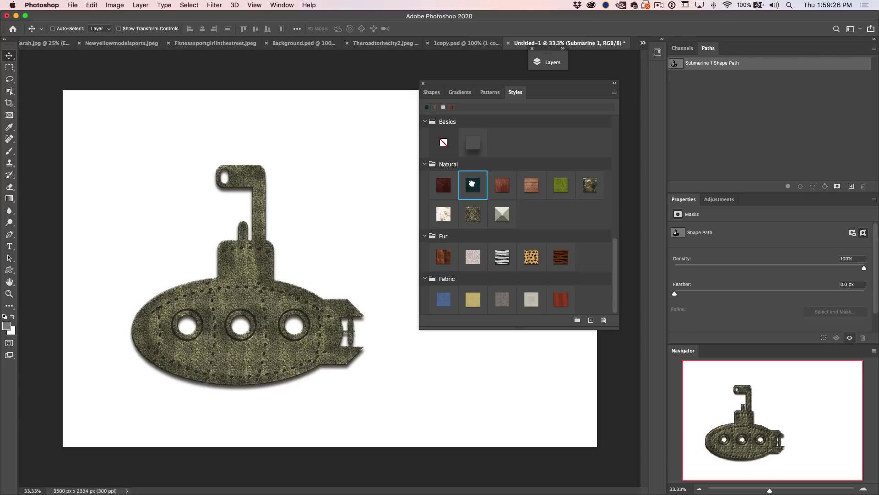
pyautogui.click(532, 259)
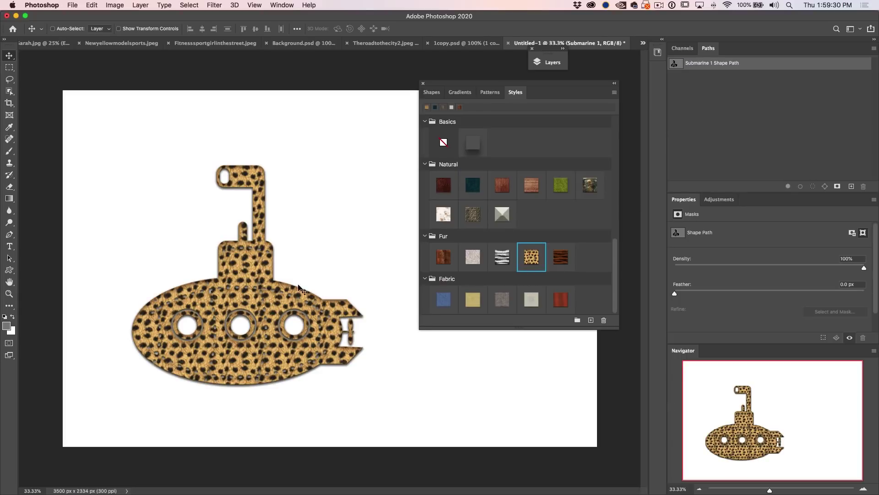
pyautogui.click(615, 93)
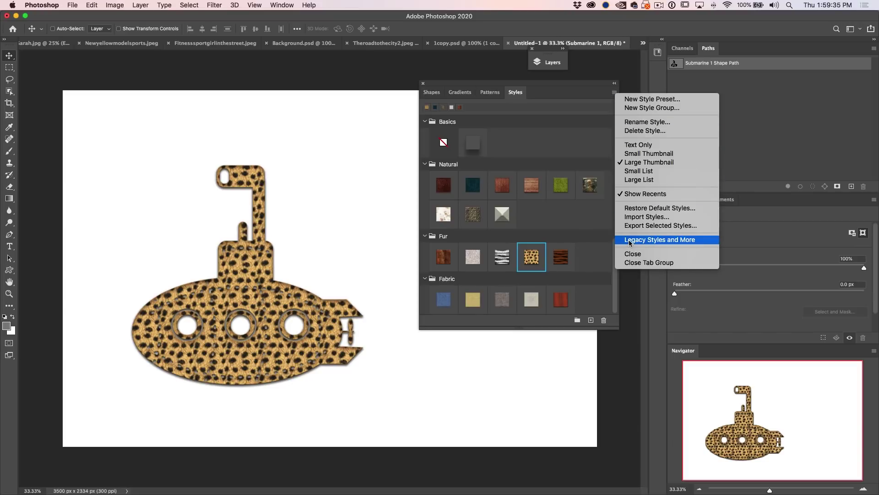
pyautogui.click(373, 209)
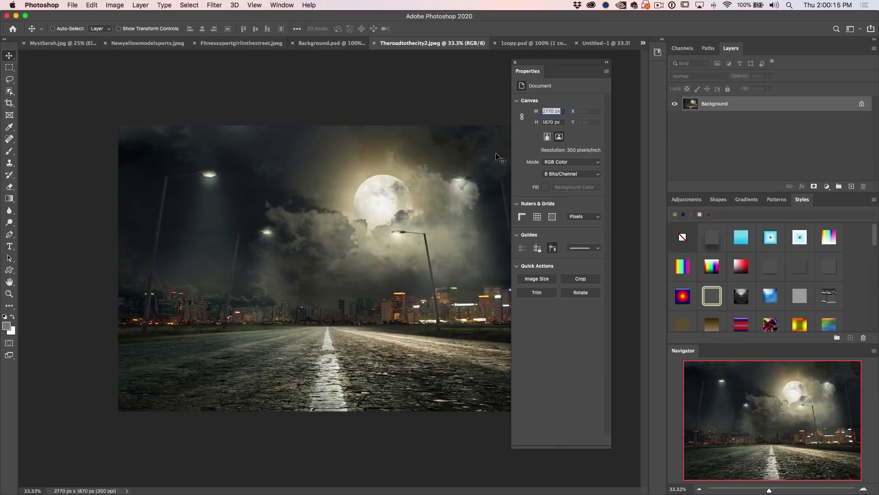
# Try widening the road image's canvas to 5000 px, and switch its orientation to portrait and back to landscape
pyautogui.click(499, 158)
pyautogui.moveTo(552, 114); pyautogui.dragTo(534, 115)
pyautogui.write('5000')
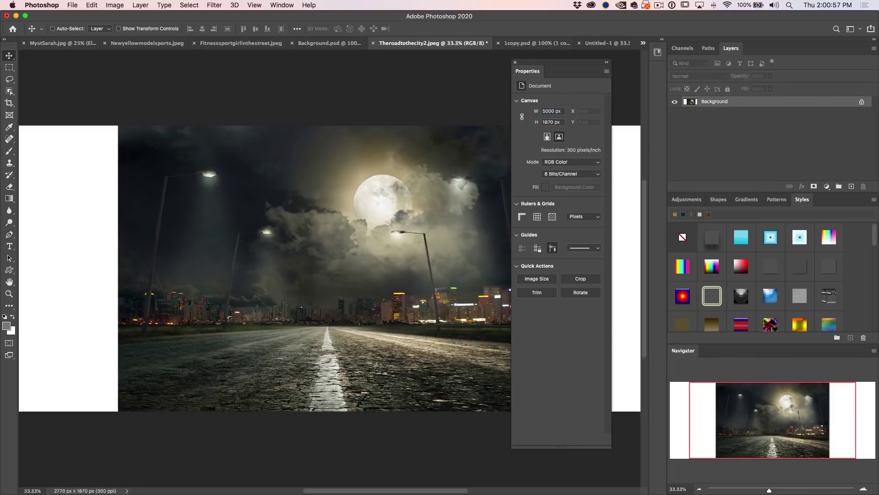
pyautogui.click(547, 137)
pyautogui.click(509, 179)
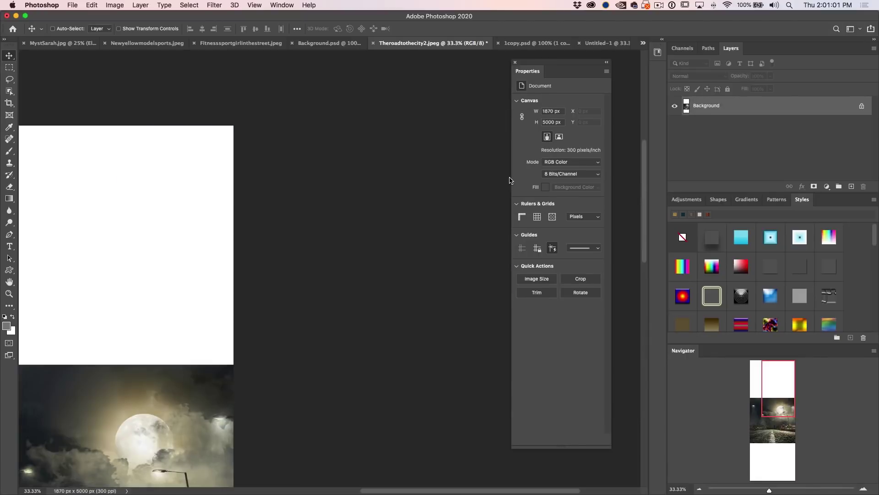
pyautogui.click(559, 137)
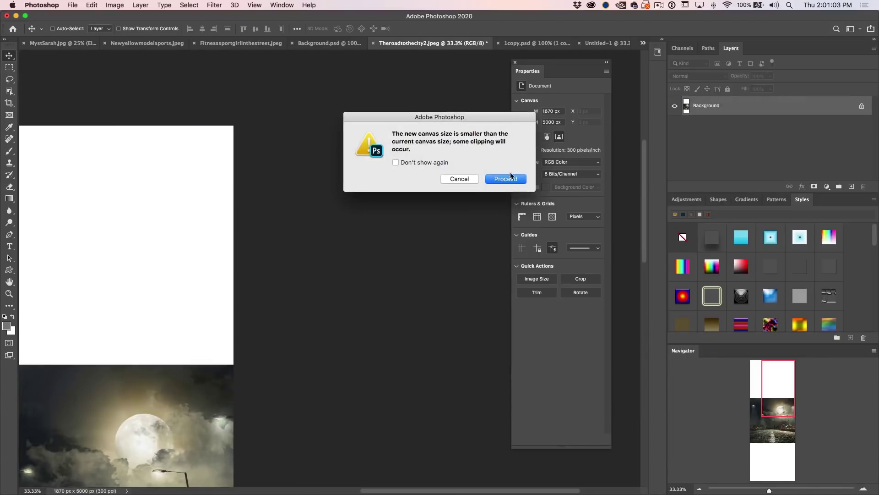
pyautogui.click(509, 179)
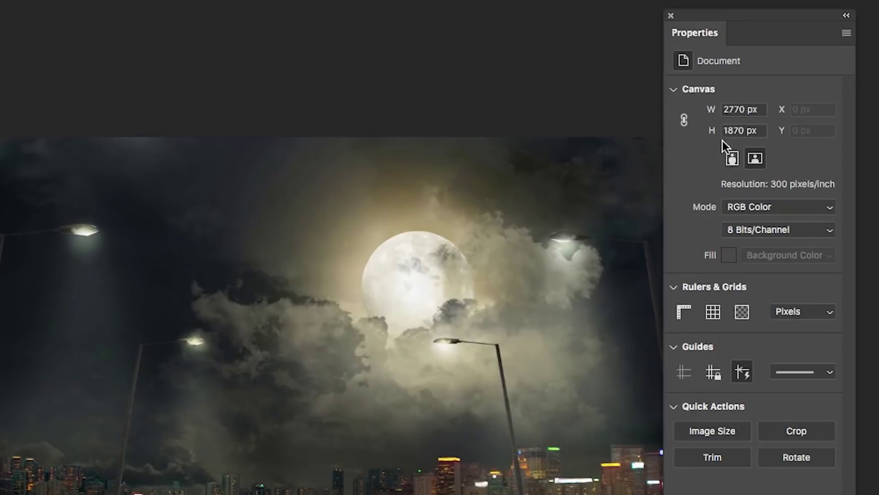
# Check the colour modes and bit depths available for the road image, keeping RGB Color and 8 Bits/Channel
pyautogui.click(758, 202)
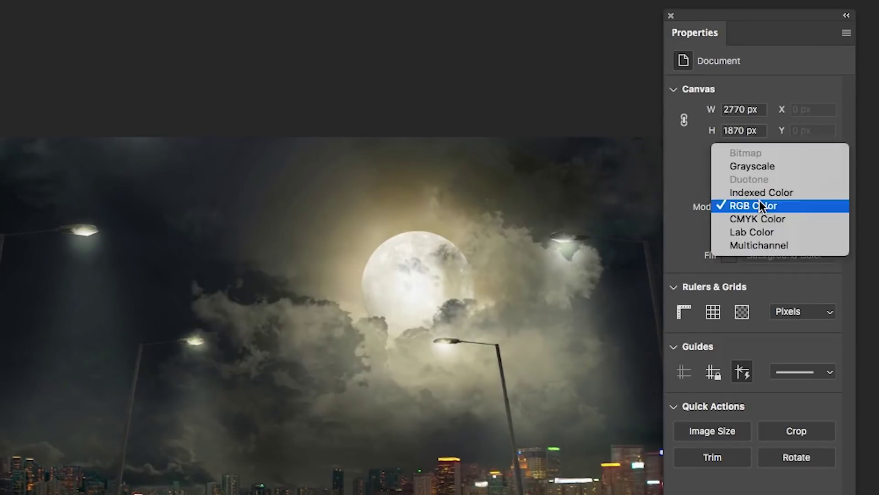
pyautogui.click(759, 200)
pyautogui.click(768, 230)
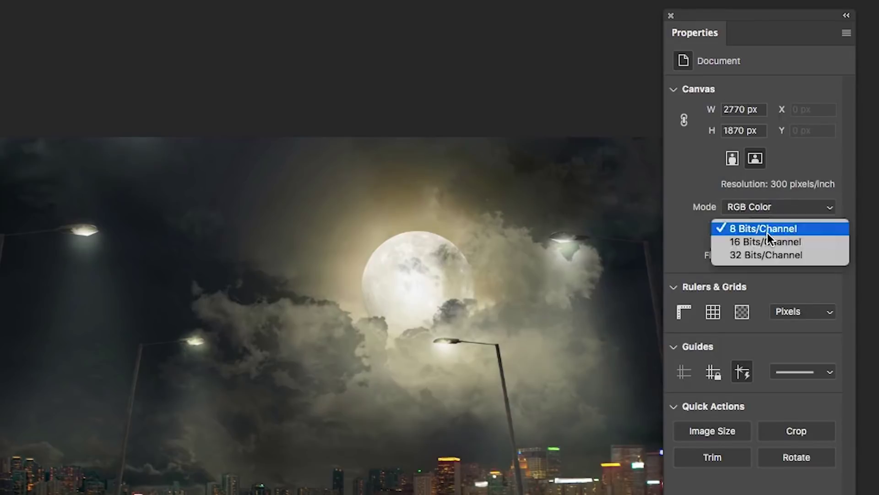
pyautogui.click(707, 186)
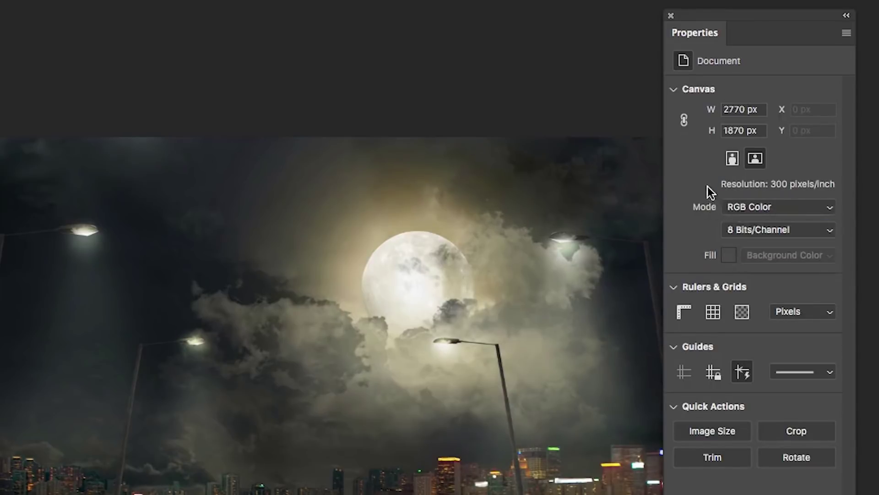
# Turn the rulers and the grid on and off again, and view the Image Size settings without changing them
pyautogui.click(679, 308)
pyautogui.click(679, 308)
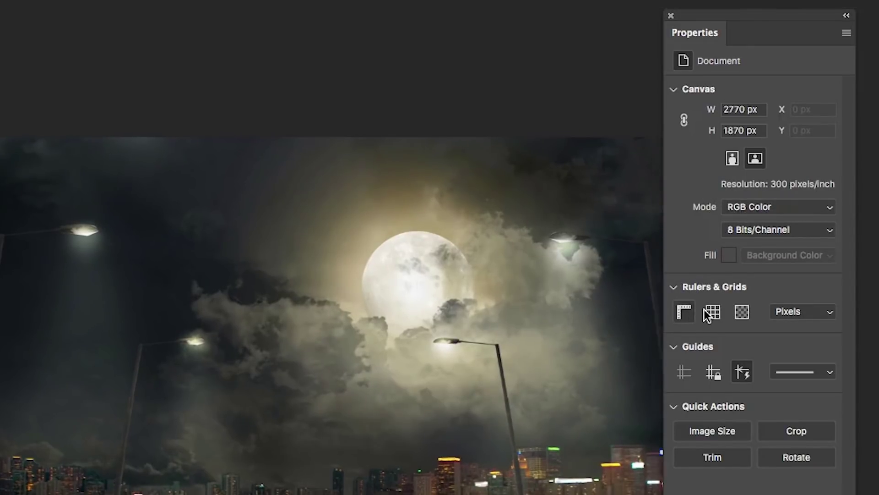
pyautogui.click(713, 313)
pyautogui.click(712, 314)
pyautogui.click(712, 431)
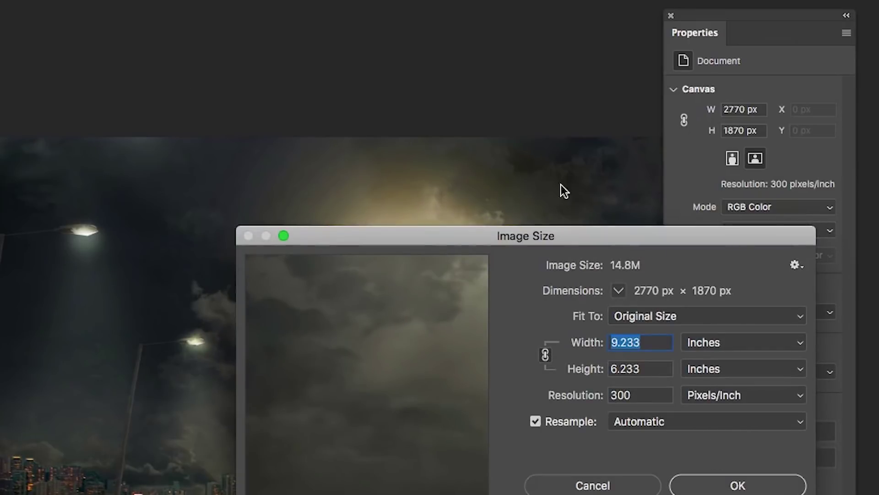
pyautogui.click(605, 483)
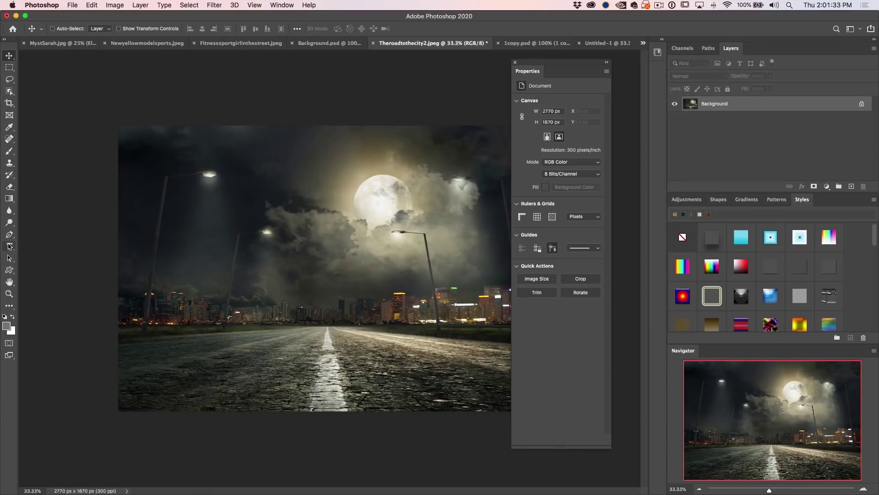
# Add a type layer reading TYPE in the night sky beside the upper-left street lamp
pyautogui.click(9, 246)
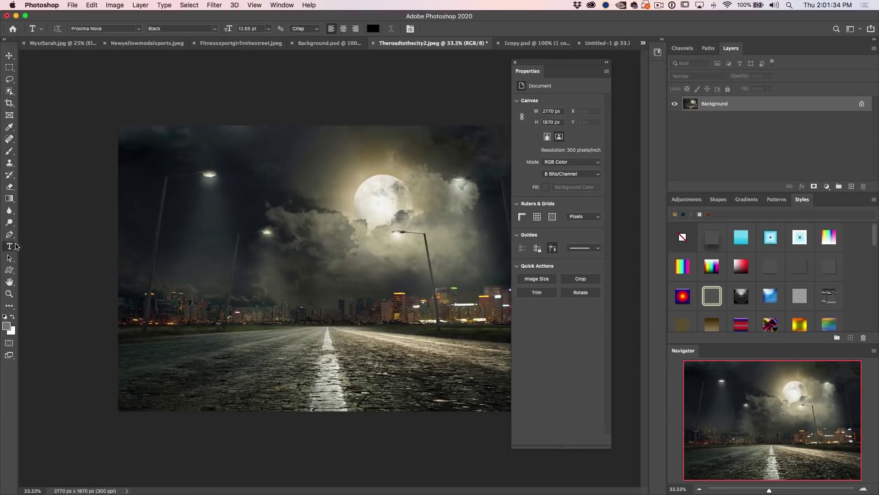
pyautogui.click(212, 170)
pyautogui.press('BackSpace')
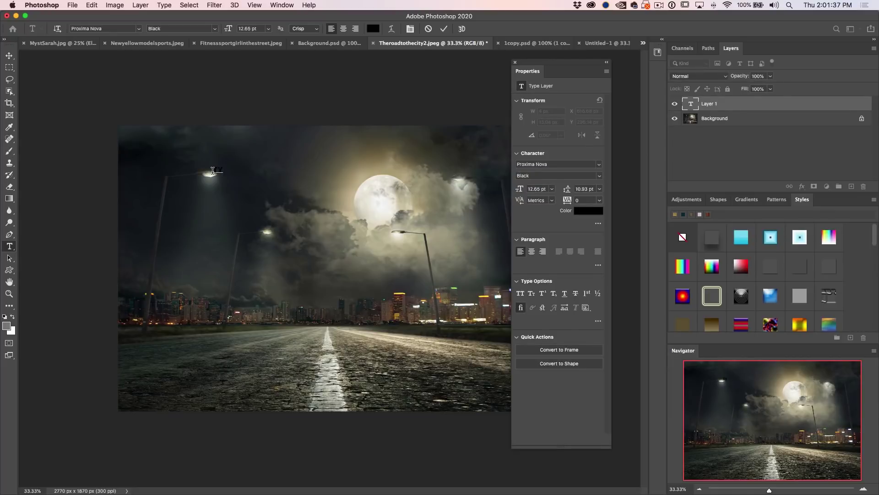
pyautogui.press('Escape')
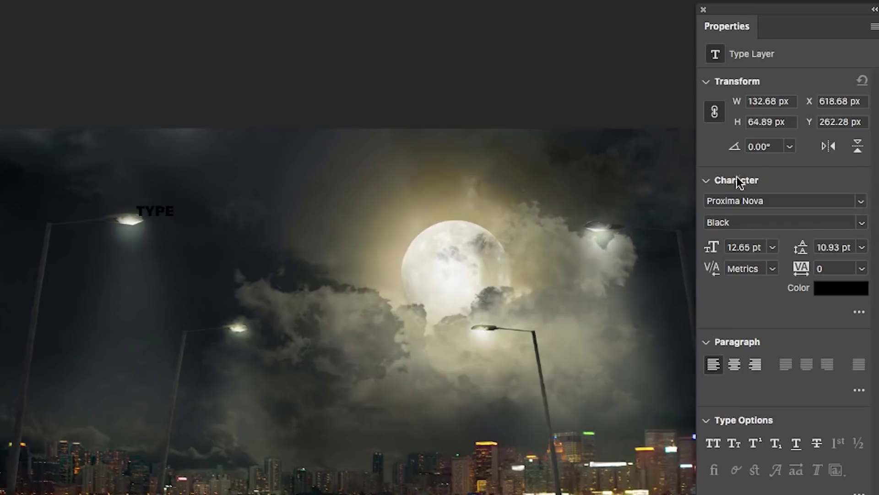
# Enlarge the TYPE text to 82.65 pt and move it down so its last letter overlaps the moon
pyautogui.moveTo(712, 247); pyautogui.dragTo(772, 244)
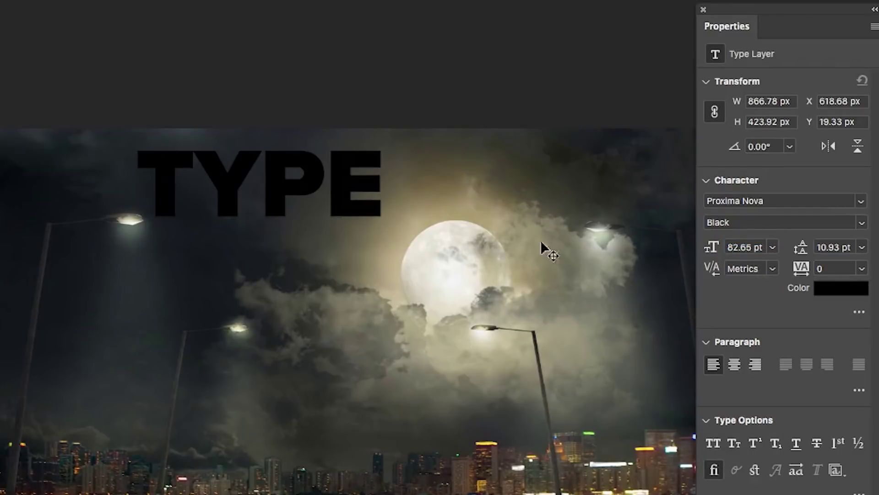
pyautogui.moveTo(379, 198); pyautogui.dragTo(448, 301)
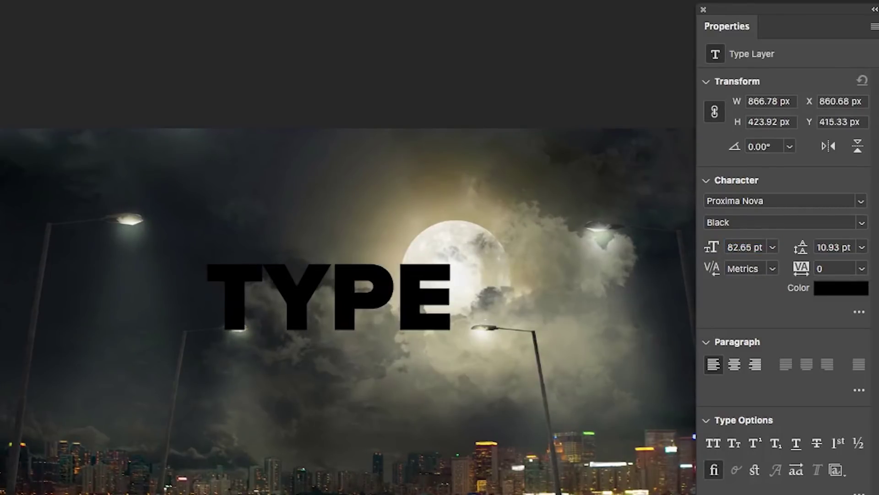
# Set the TYPE text in Apple Chancery and colour it near-white, RGB 255, 246, 246
pyautogui.click(861, 201)
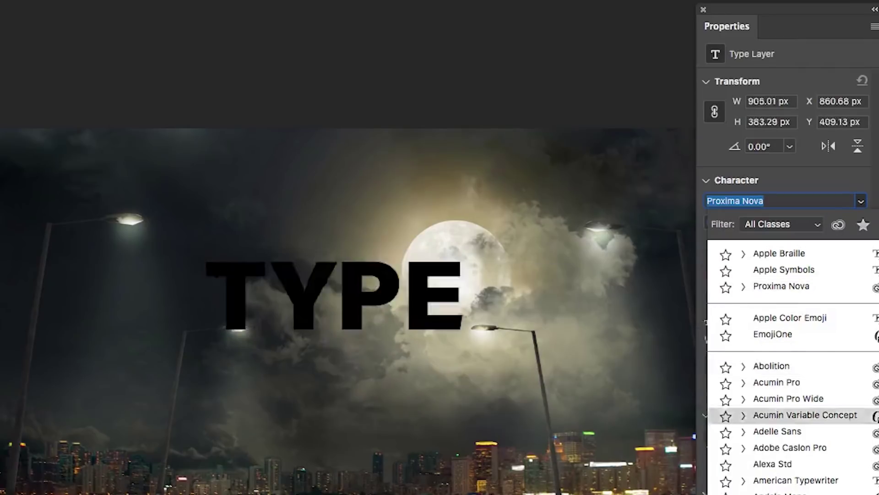
pyautogui.click(785, 476)
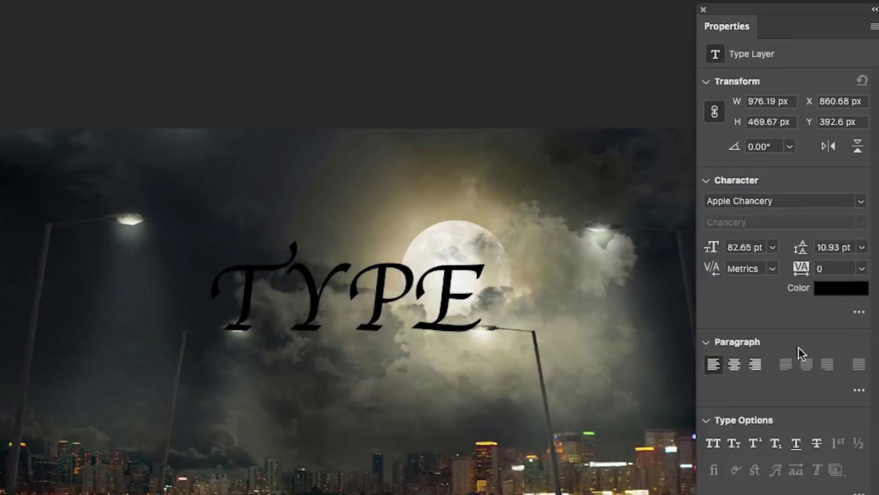
pyautogui.click(846, 289)
pyautogui.moveTo(492, 343); pyautogui.dragTo(349, 243)
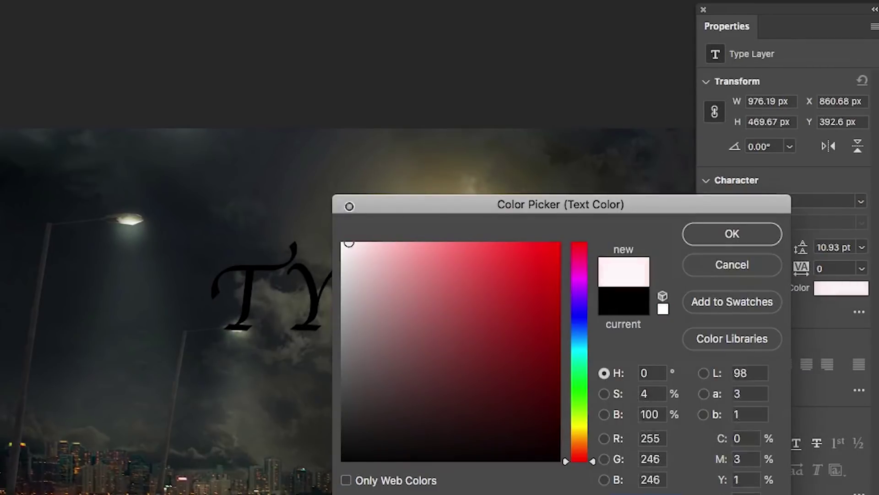
pyautogui.click(759, 237)
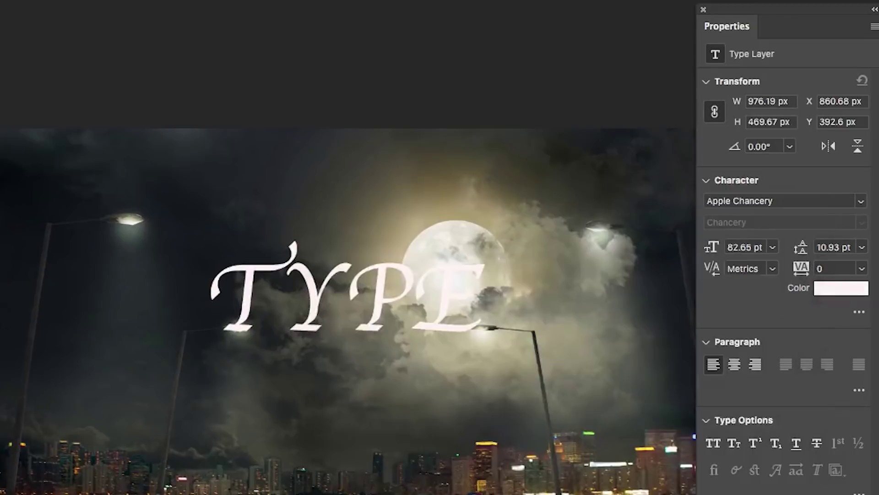
# Reveal the additional character and paragraph options for the TYPE layer, and convert the text to a shape
pyautogui.click(859, 312)
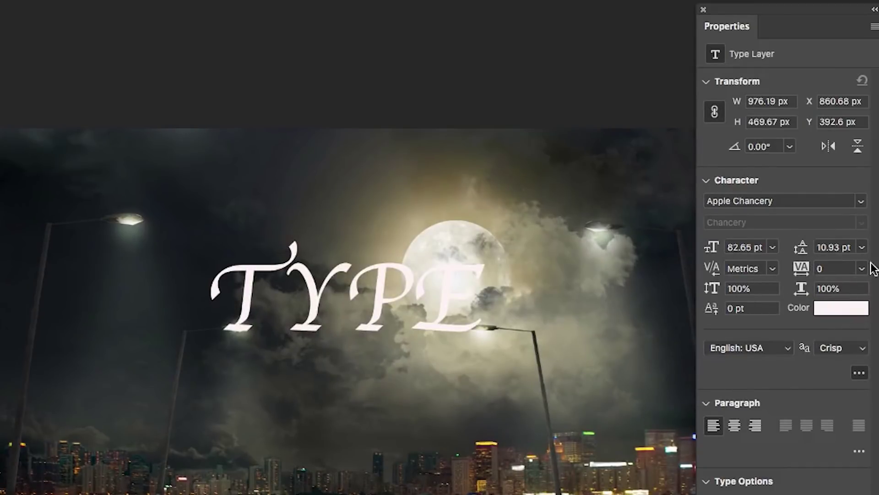
pyautogui.click(859, 451)
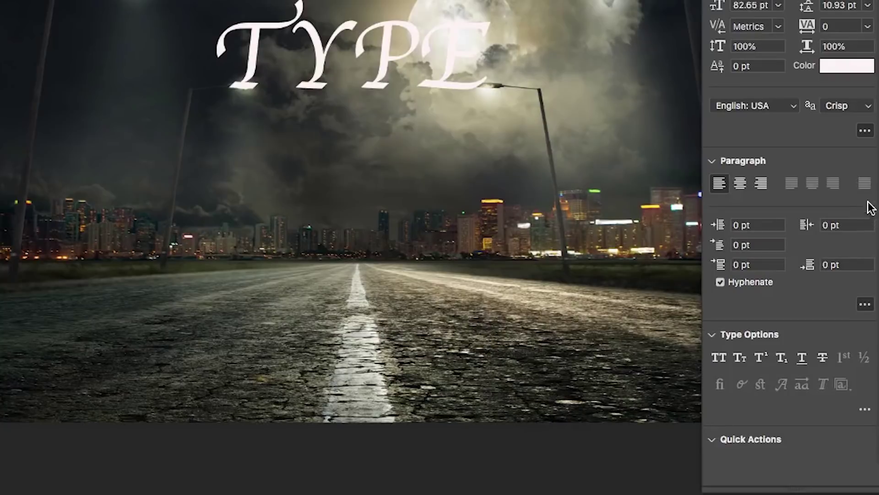
pyautogui.scroll(-2, 846, 399)
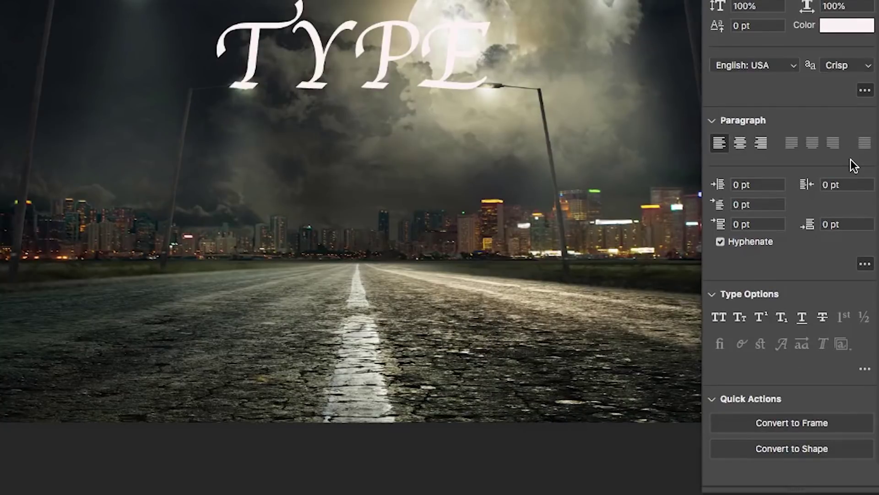
pyautogui.scroll(1, 851, 160)
pyautogui.scroll(-1, 851, 159)
pyautogui.click(801, 452)
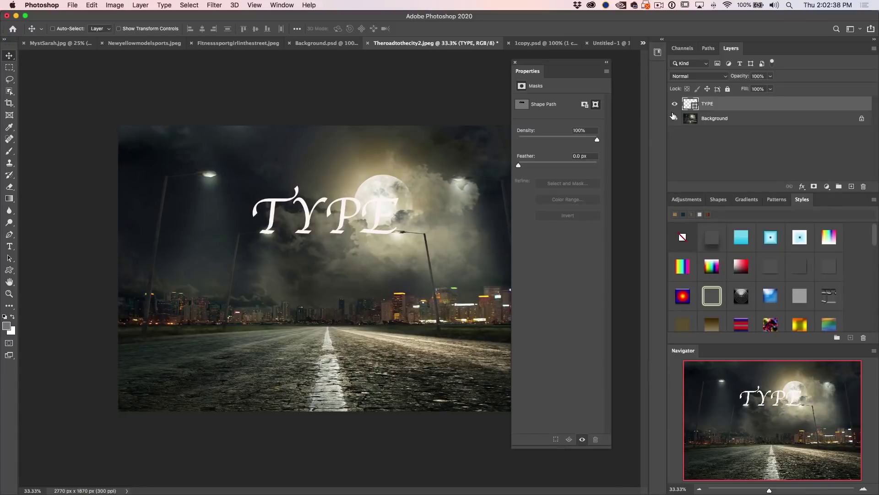
pyautogui.moveTo(377, 224); pyautogui.dragTo(373, 192)
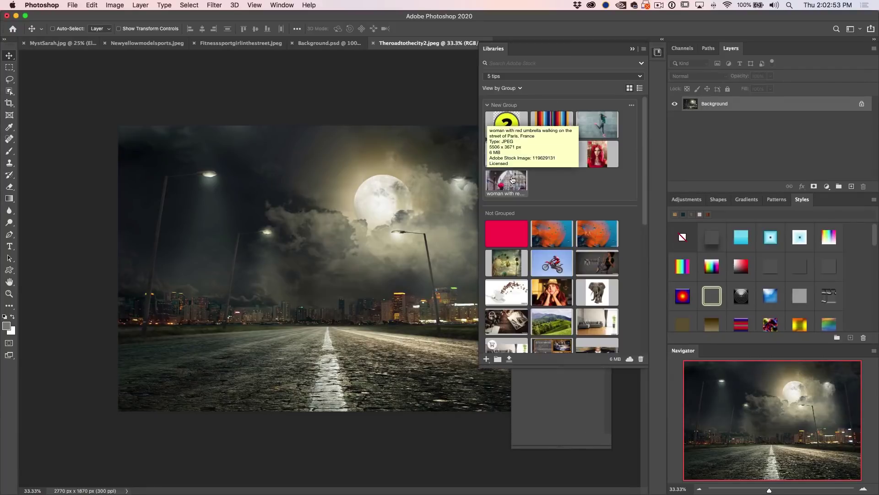
# Place the library image of the woman with the red umbrella over the road image, and put the Libraries away
pyautogui.moveTo(512, 180); pyautogui.dragTo(314, 246)
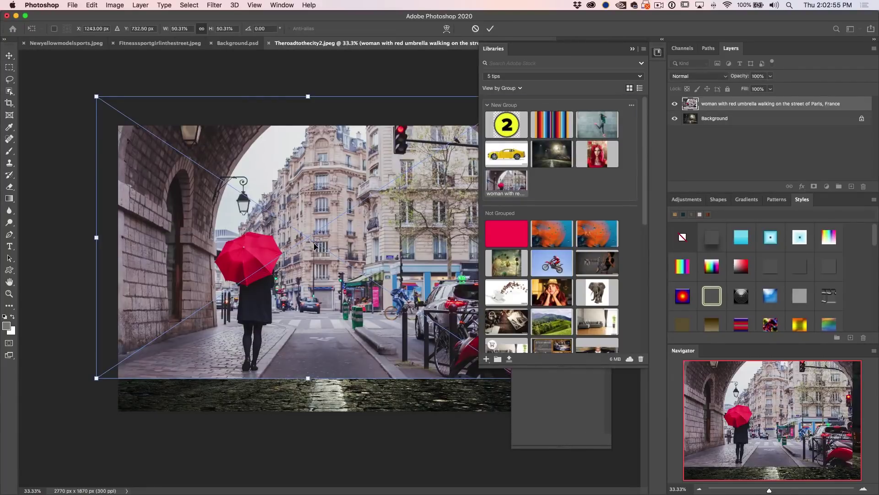
pyautogui.press('Return')
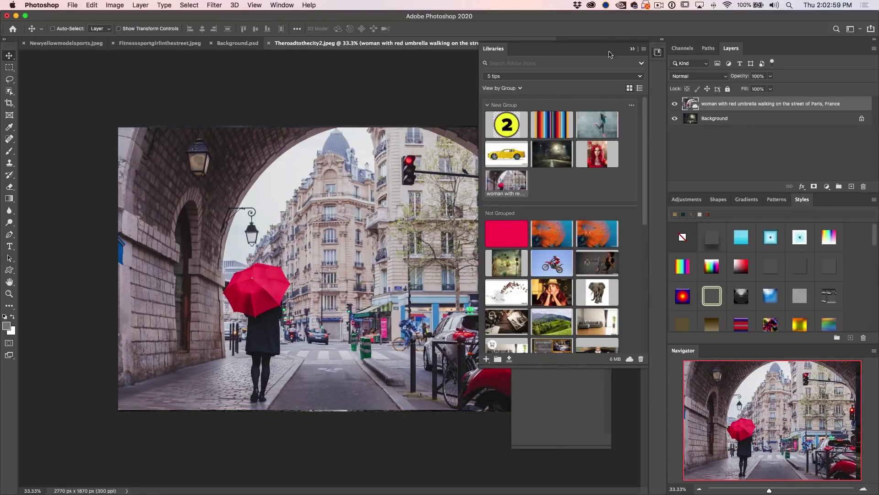
pyautogui.click(631, 50)
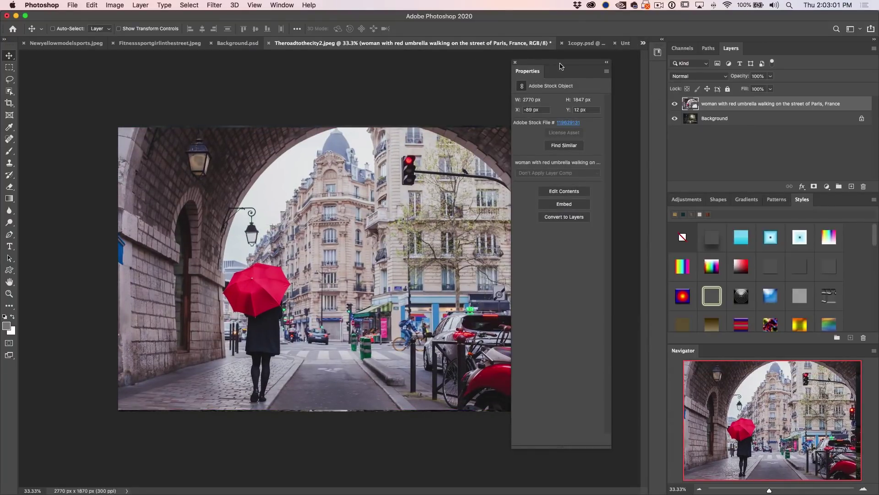
pyautogui.moveTo(563, 66); pyautogui.dragTo(588, 68)
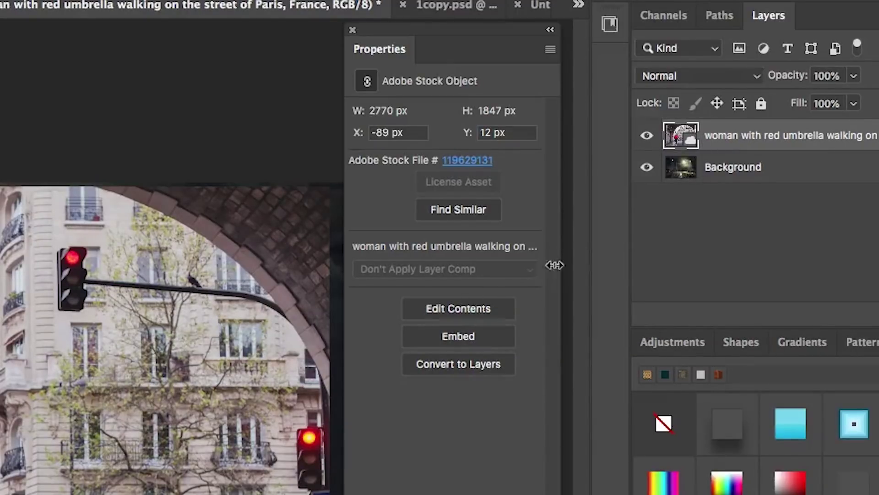
# Convert the placed umbrella image from an Adobe Stock object to a regular pixel layer, and remove its background
pyautogui.click(454, 364)
pyautogui.press('Return')
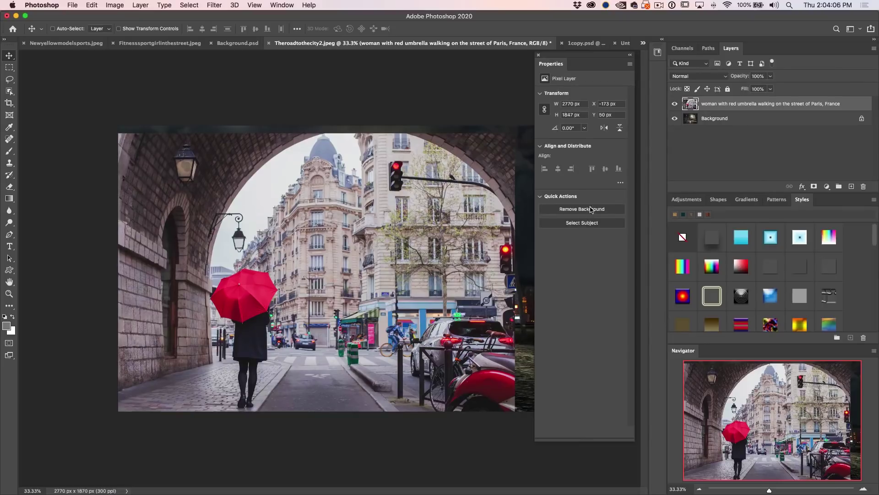
pyautogui.click(583, 210)
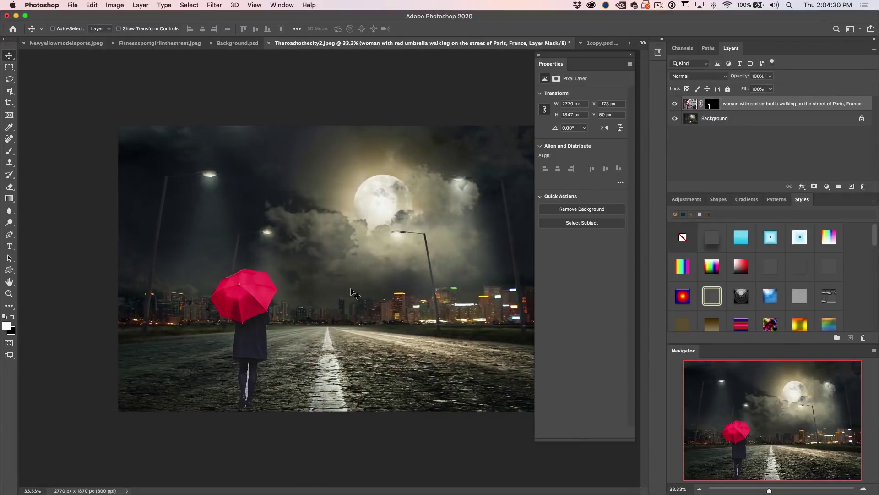
# Select the bright gap between the woman's legs with the Object Selection tool in Rectangle mode, and hide it on her layer mask
pyautogui.click(686, 105)
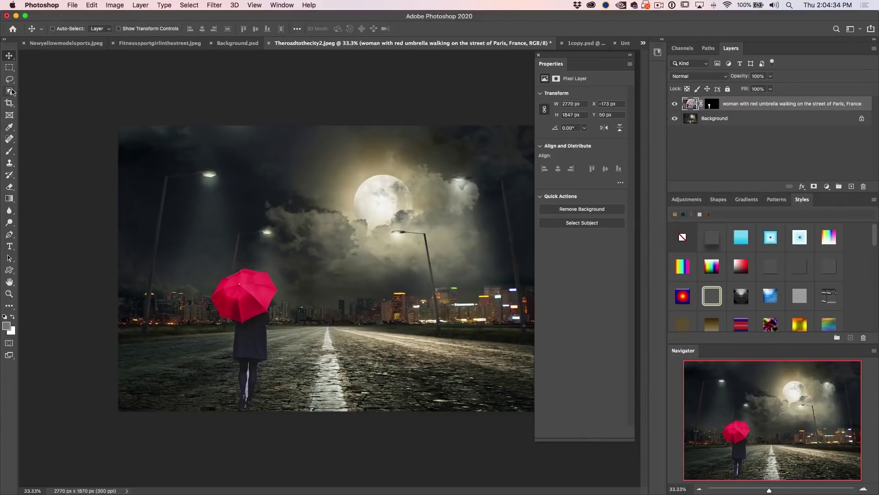
pyautogui.click(9, 91)
pyautogui.click(36, 93)
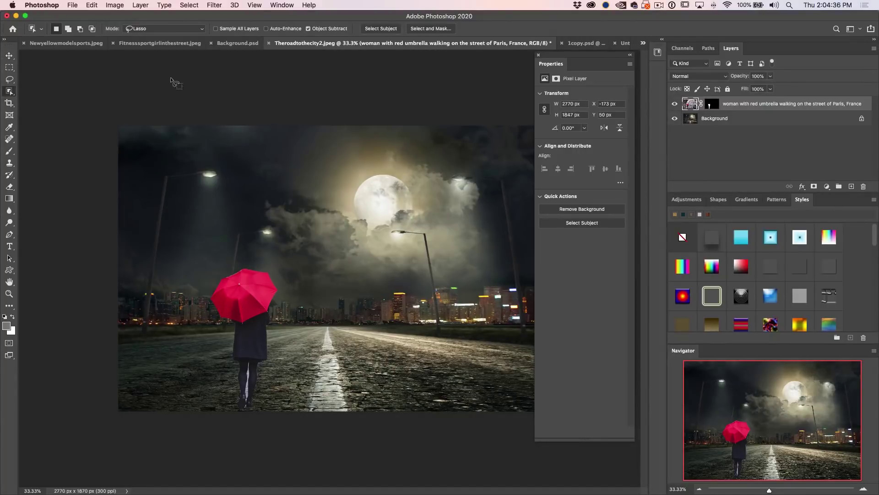
pyautogui.click(165, 28)
pyautogui.click(165, 22)
pyautogui.moveTo(237, 337); pyautogui.dragTo(250, 400)
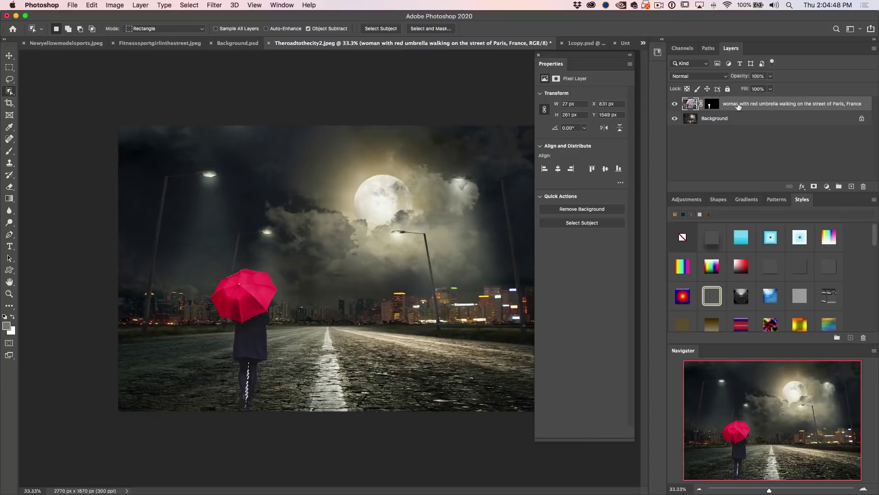
pyautogui.click(716, 106)
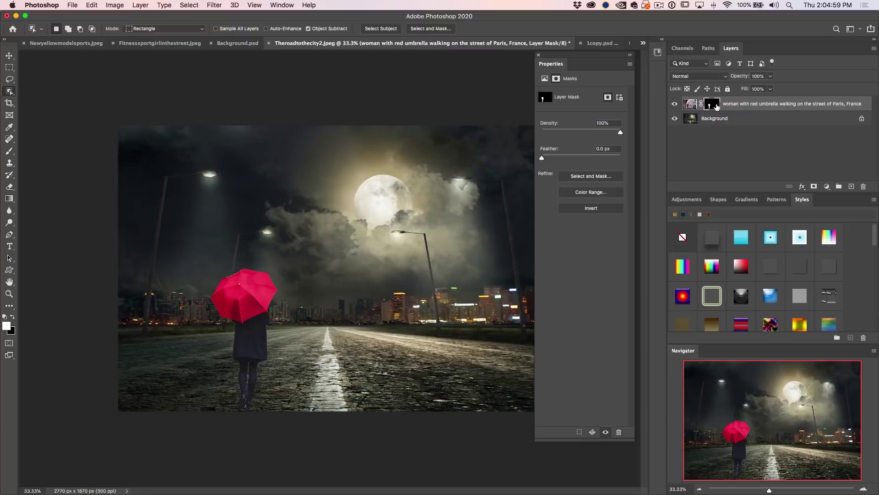
# Add a gradient fill layer from the second Pinks preset, and place it above the umbrella woman's layer
pyautogui.click(740, 201)
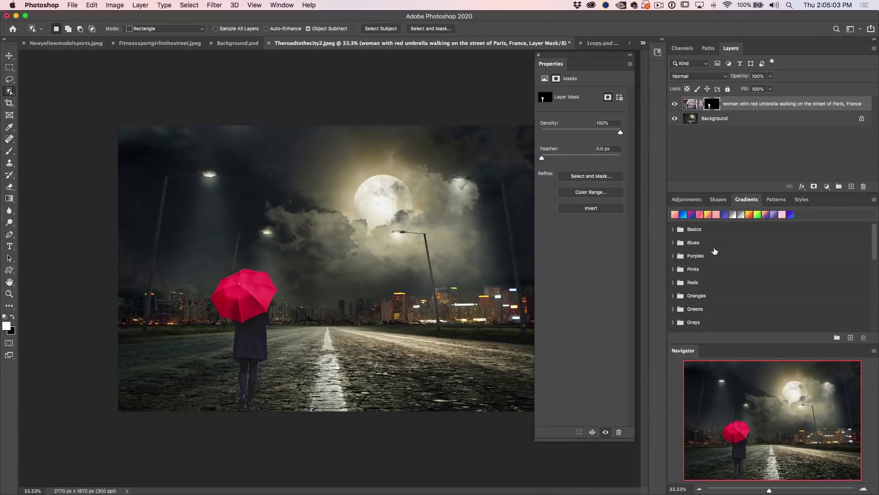
pyautogui.click(672, 270)
pyautogui.moveTo(699, 284); pyautogui.dragTo(423, 293)
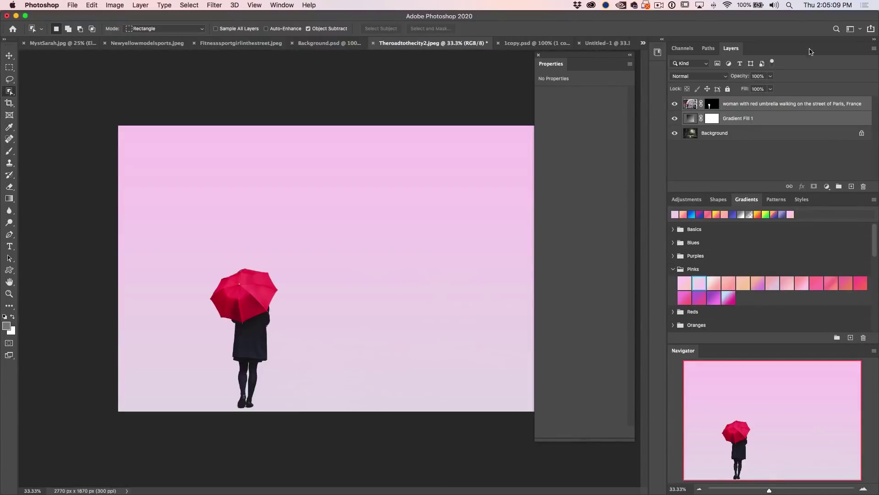
pyautogui.click(745, 150)
pyautogui.moveTo(753, 120); pyautogui.dragTo(747, 99)
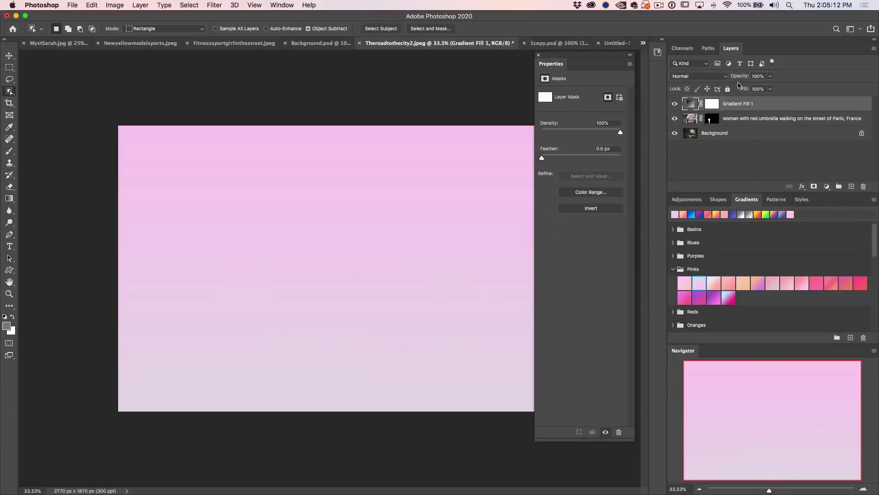
# Set the gradient fill layer's blend mode to Color and its opacity to 37%
pyautogui.click(691, 75)
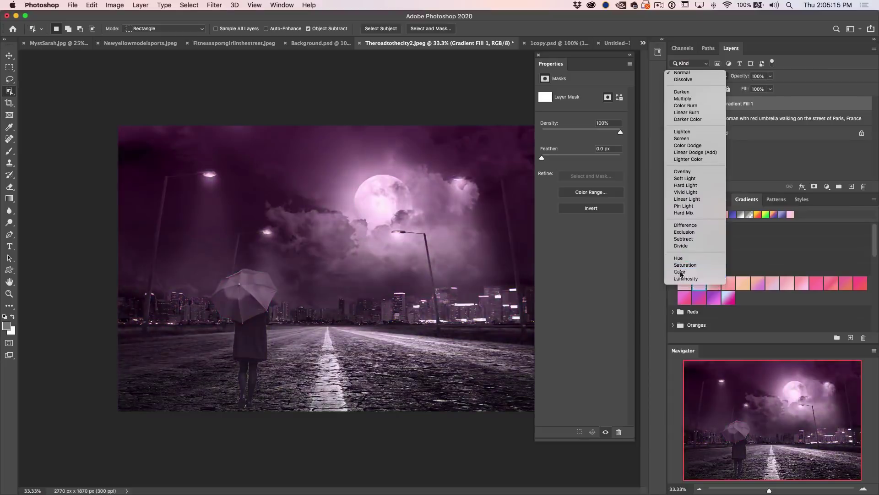
pyautogui.click(680, 272)
pyautogui.moveTo(743, 79); pyautogui.dragTo(656, 93)
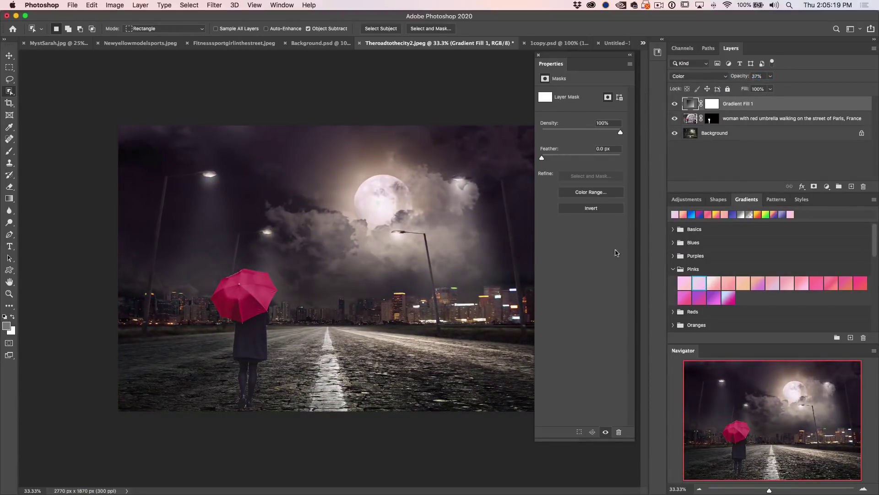
# Expand all gradient groups, and try several Blues and Purples presets on the gradient fill layer
pyautogui.keyDown('super'); pyautogui.click(674, 230); pyautogui.keyUp('super')
pyautogui.click(713, 271)
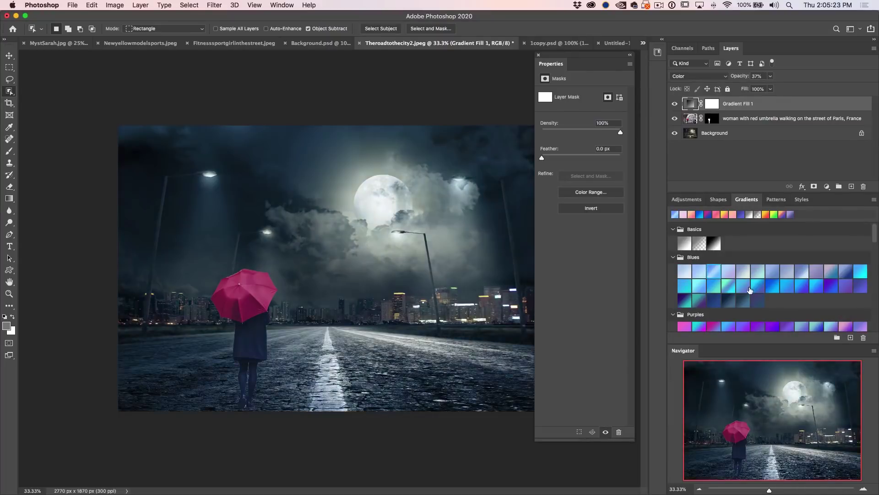
pyautogui.click(802, 287)
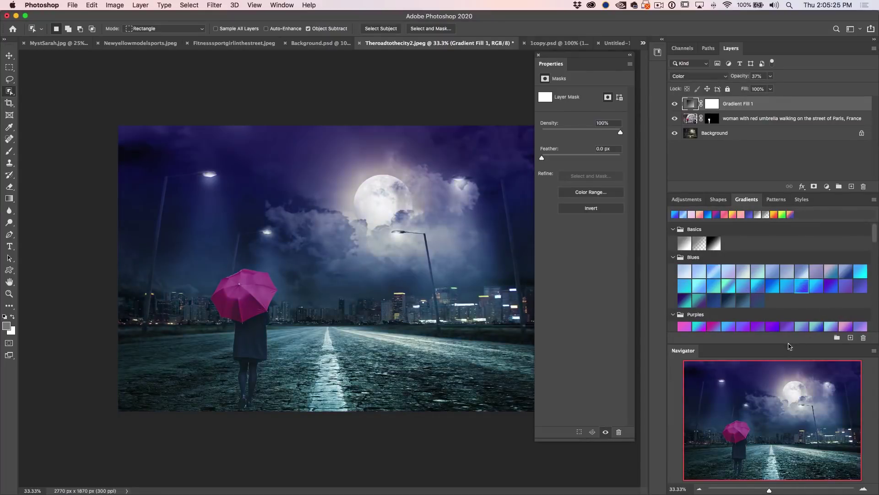
pyautogui.click(792, 326)
pyautogui.click(714, 326)
# Browse the other gradient groups, and try the fourth Grays preset on the gradient fill layer
pyautogui.scroll(-1, 797, 295)
pyautogui.scroll(-10, 798, 292)
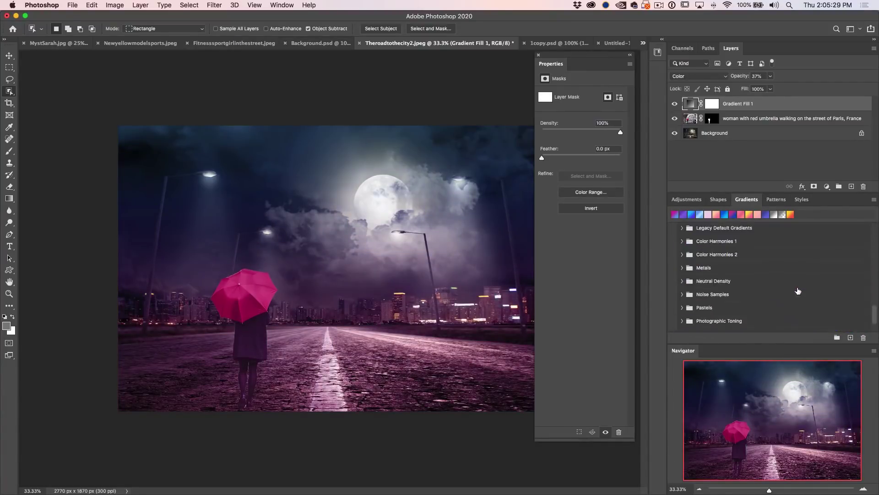
pyautogui.scroll(5, 736, 291)
pyautogui.click(728, 281)
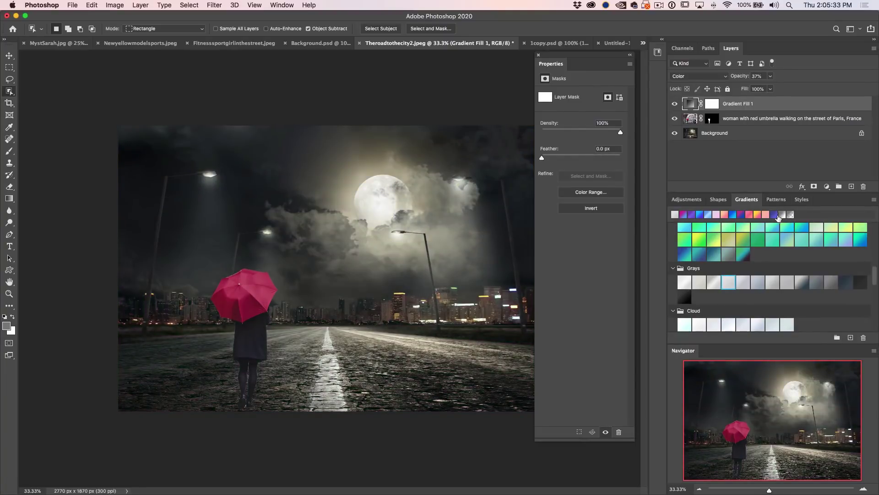
# Compare recently used gradients on the fill layer, and finish with the blue preset that gives a violet sky and teal road
pyautogui.click(763, 215)
pyautogui.click(748, 214)
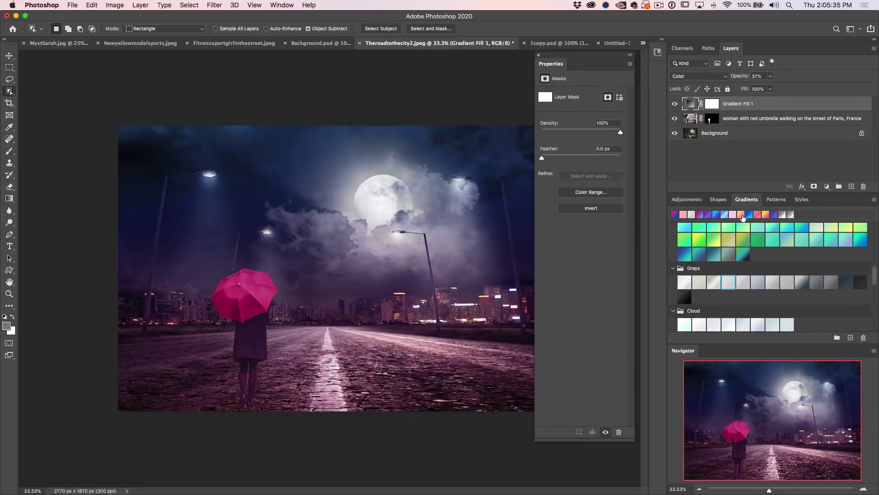
pyautogui.click(746, 215)
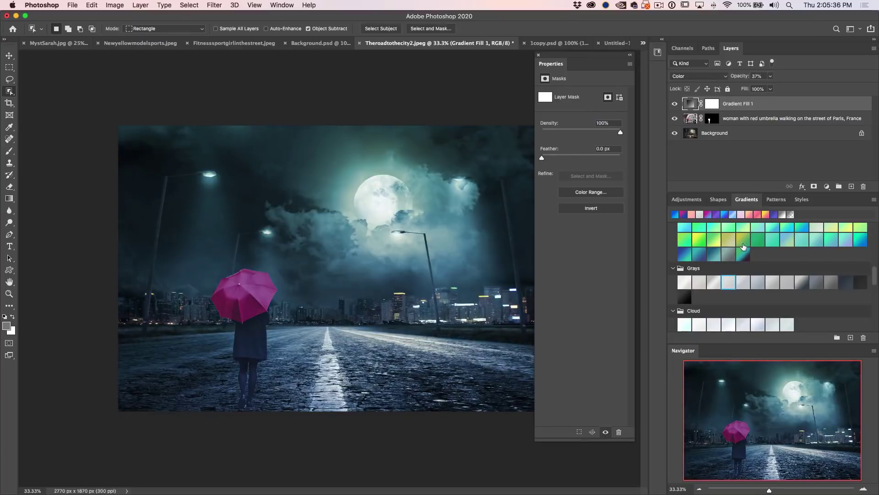
pyautogui.click(729, 215)
# Apply the umbrella woman's layer mask permanently, and scale her up proportionally to slightly over 112%, keeping her feet in place
pyautogui.rightClick(712, 121)
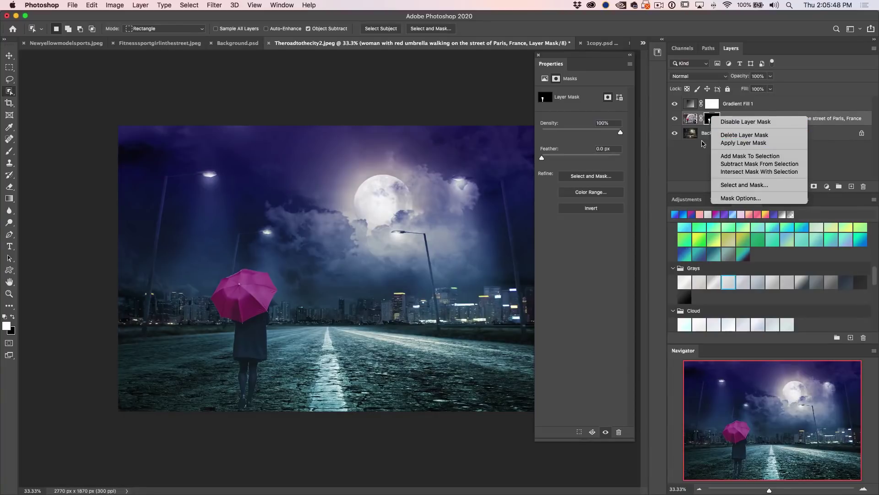
pyautogui.click(754, 143)
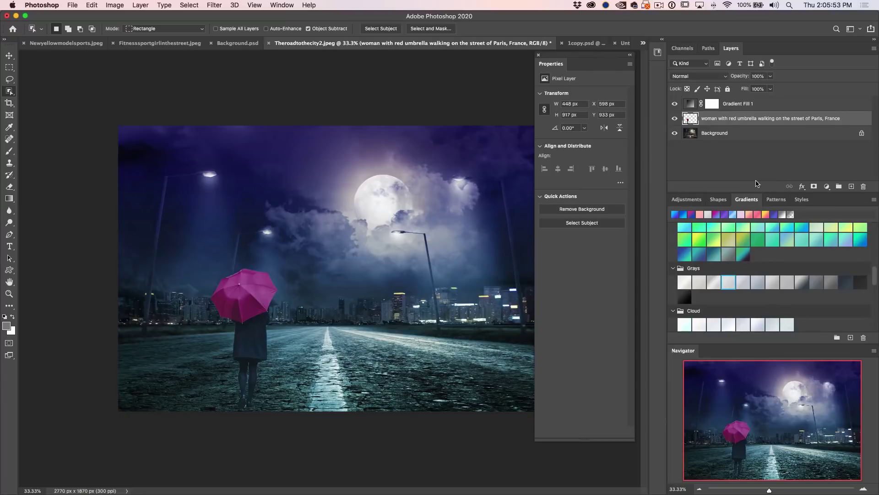
pyautogui.press('super+t')
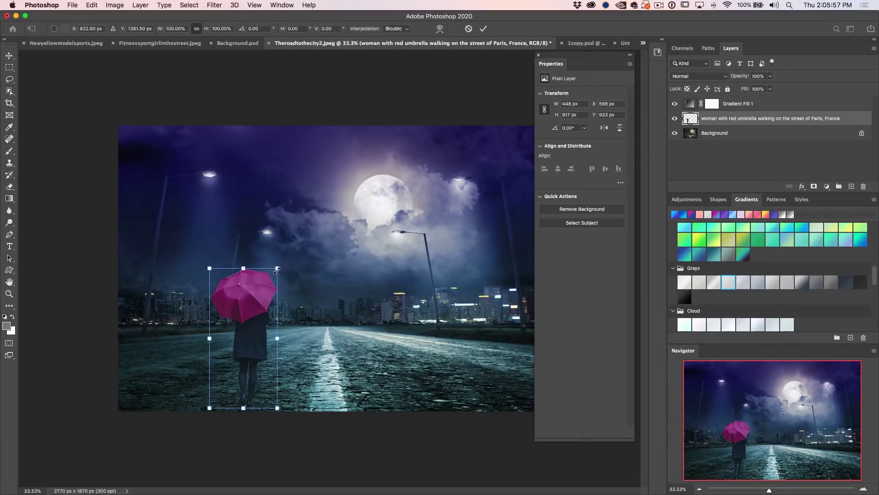
pyautogui.moveTo(276, 269)
pyautogui.mouseDown()
pyautogui.moveTo(366, 219)
pyautogui.moveTo(282, 297)
pyautogui.moveTo(392, 202)
pyautogui.moveTo(276, 302)
pyautogui.moveTo(316, 262)
pyautogui.moveTo(314, 247)
pyautogui.moveTo(255, 270)
pyautogui.moveTo(350, 210)
pyautogui.moveTo(284, 265)
pyautogui.moveTo(296, 250)
pyautogui.moveTo(395, 217)
pyautogui.moveTo(295, 258)
pyautogui.moveTo(265, 282)
pyautogui.moveTo(280, 267)
pyautogui.mouseUp()
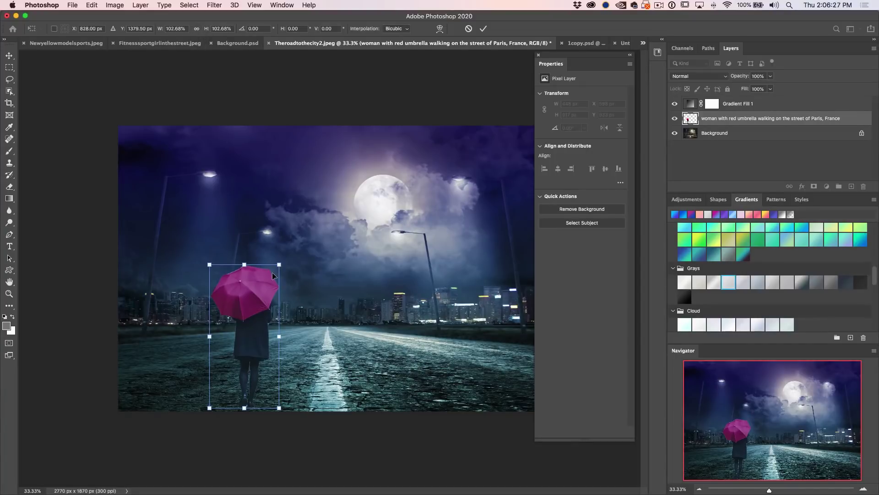
pyautogui.moveTo(280, 265)
pyautogui.mouseDown()
pyautogui.moveTo(351, 225)
pyautogui.moveTo(299, 245)
pyautogui.moveTo(304, 252)
pyautogui.moveTo(305, 205)
pyautogui.moveTo(258, 316)
pyautogui.moveTo(309, 219)
pyautogui.moveTo(308, 247)
pyautogui.moveTo(270, 270)
pyautogui.moveTo(324, 210)
pyautogui.moveTo(308, 240)
pyautogui.moveTo(288, 251)
pyautogui.mouseUp()
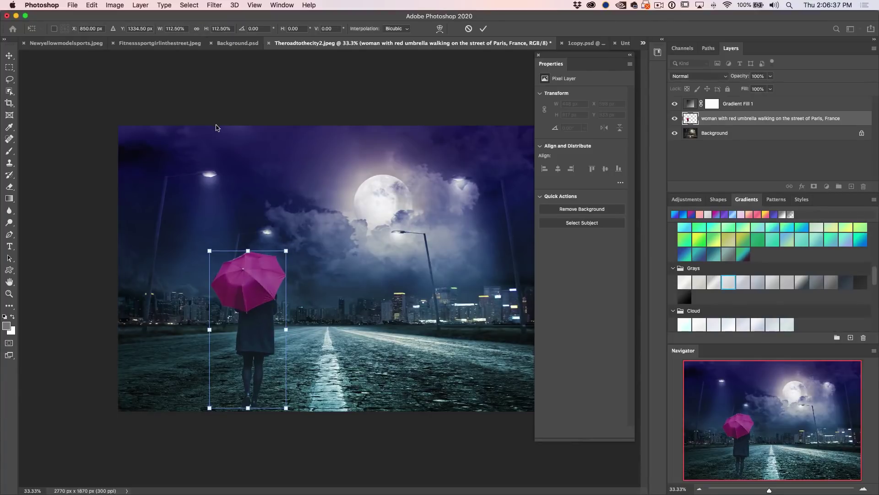
pyautogui.click(197, 28)
pyautogui.moveTo(286, 249)
pyautogui.mouseDown()
pyautogui.moveTo(342, 214)
pyautogui.moveTo(316, 240)
pyautogui.moveTo(351, 229)
pyautogui.moveTo(325, 235)
pyautogui.moveTo(310, 222)
pyautogui.moveTo(285, 244)
pyautogui.mouseUp()
pyautogui.press('Return')
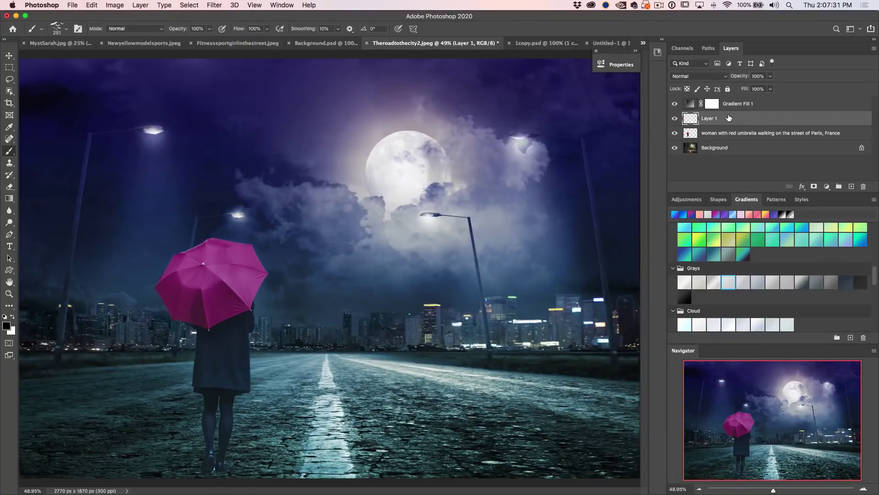
# Stamp a black cluster of bats across the moon's upper-left edge on Layer 1 with the 251 px Crowd Of Bats #2 brush
pyautogui.click(67, 30)
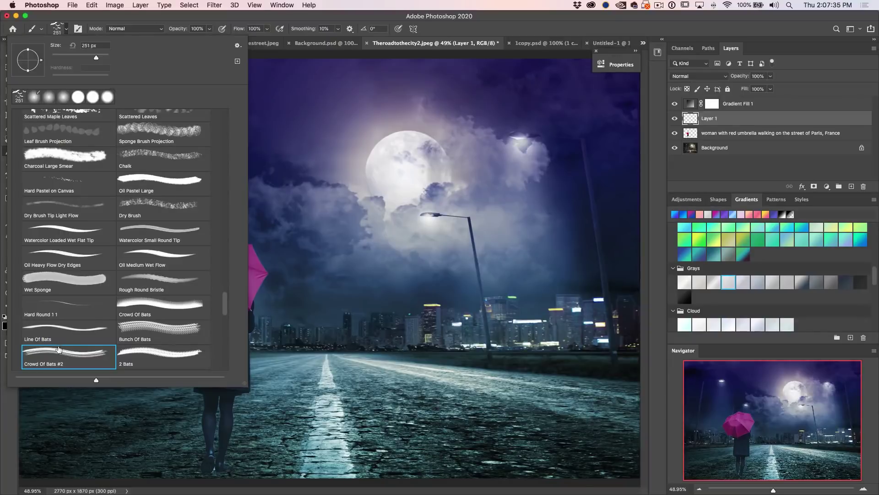
pyautogui.click(323, 15)
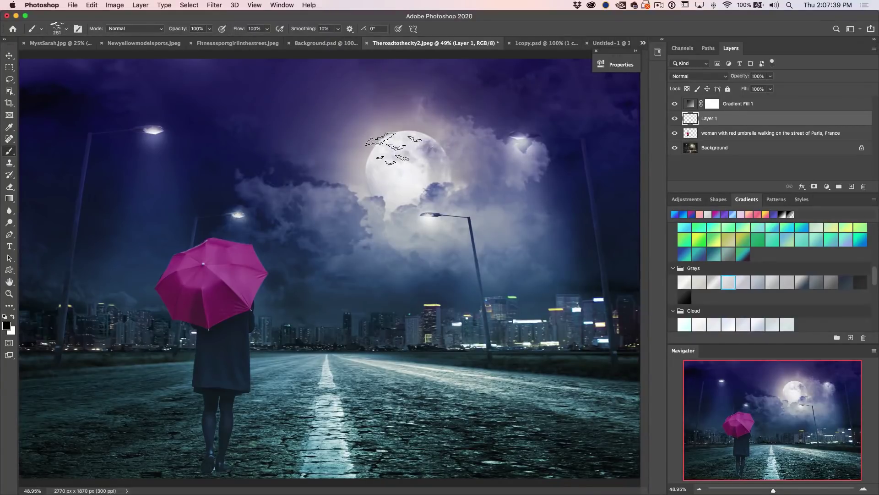
pyautogui.click(392, 145)
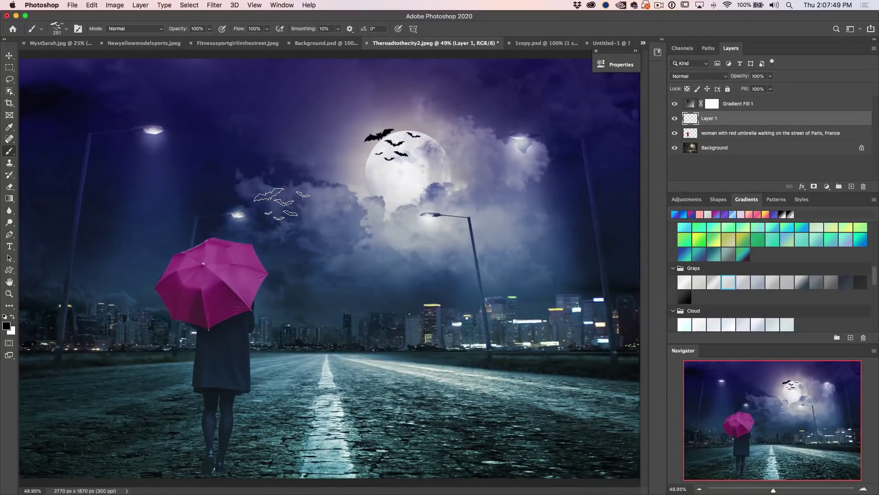
# Rotate the bat brush to 34° and stamp a second cluster of bats just left of the moon
pyautogui.press('Right')
pyautogui.press('Right')
pyautogui.press('Right')
pyautogui.press('Right')
pyautogui.press('Right')
pyautogui.press('Right')
pyautogui.press('Right')
pyautogui.press('Right')
pyautogui.press('Right')
pyautogui.press('Right')
pyautogui.press('Right')
pyautogui.press('Right')
pyautogui.press('Right')
pyautogui.press('Right')
pyautogui.press('Right')
pyautogui.press('Right')
pyautogui.press('Right')
pyautogui.press('Right')
pyautogui.press('Right')
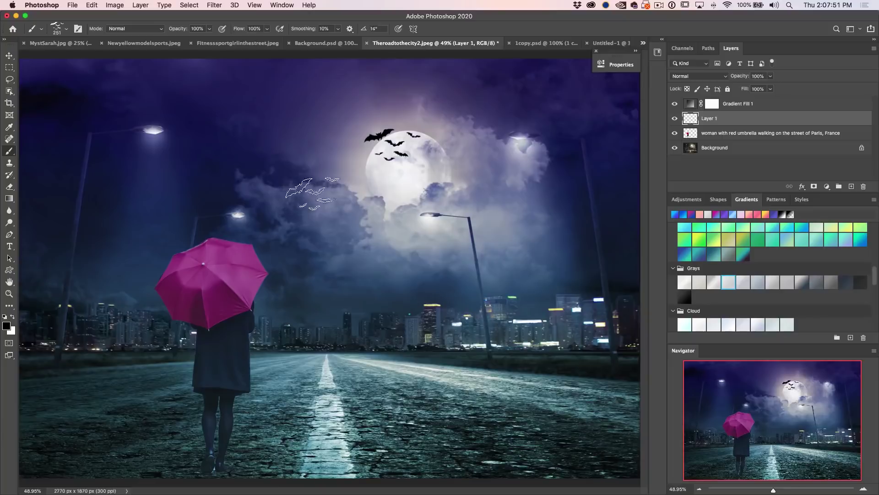
pyautogui.click(323, 183)
pyautogui.press('Right')
pyautogui.press('Right')
pyautogui.press('Right')
pyautogui.press('Right')
pyautogui.press('Right')
pyautogui.press('Right')
pyautogui.press('Right')
pyautogui.press('Right')
pyautogui.press('Right')
pyautogui.press('Right')
pyautogui.press('Right')
pyautogui.press('Right')
pyautogui.press('Right')
pyautogui.press('Right')
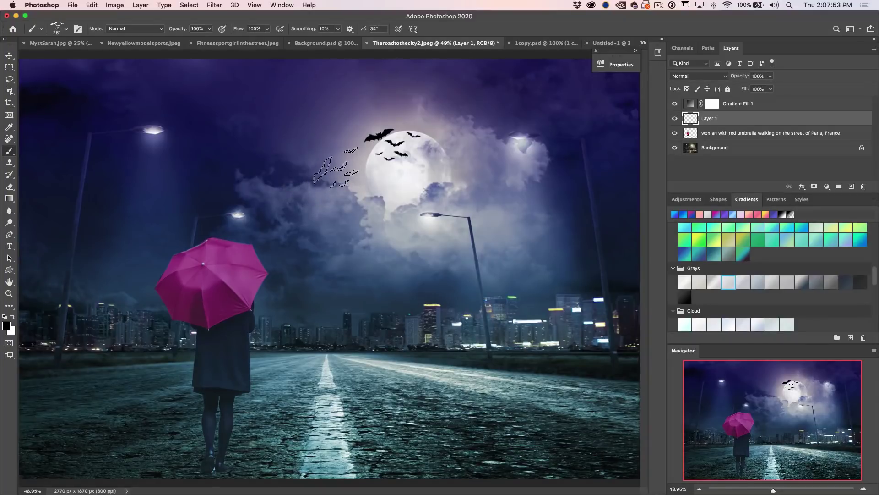
pyautogui.click(331, 181)
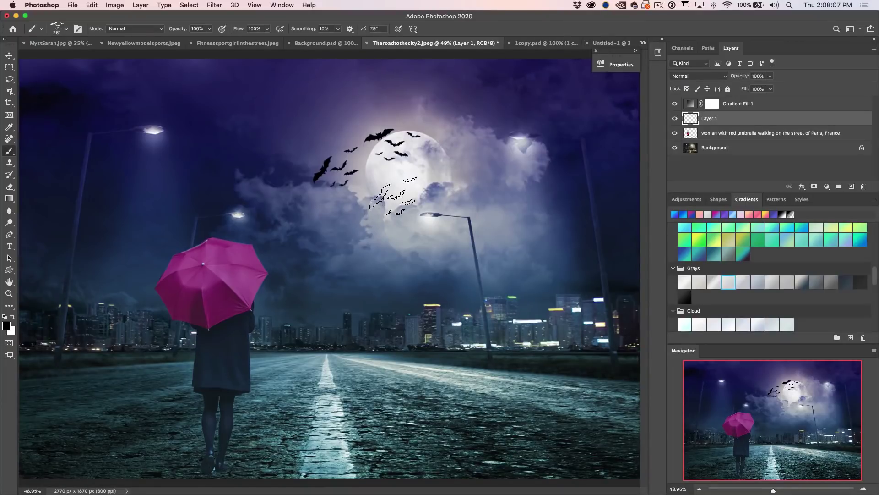
# Rotate the bat brush to -32° and stamp a third cluster of bats along the moon's right edge
pyautogui.hotkey('shift', 'Left')
pyautogui.hotkey('shift', 'Left')
pyautogui.hotkey('shift', 'Left')
pyautogui.hotkey('shift', 'Left')
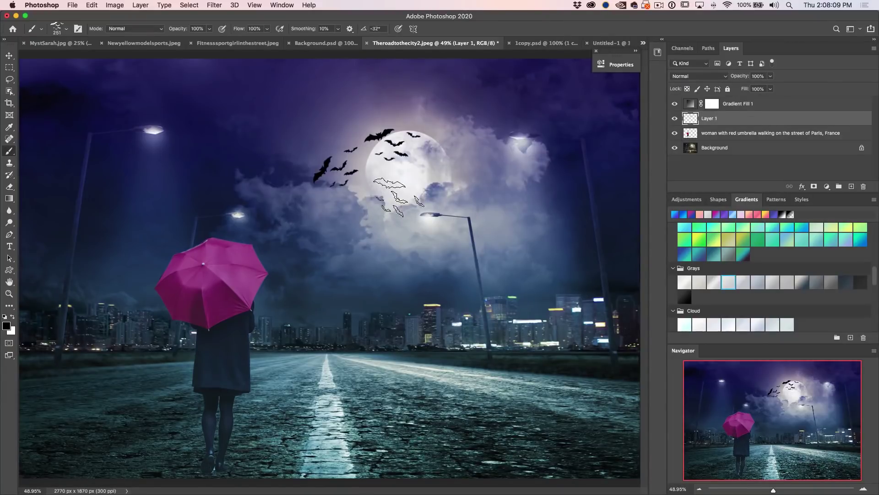
pyautogui.click(459, 165)
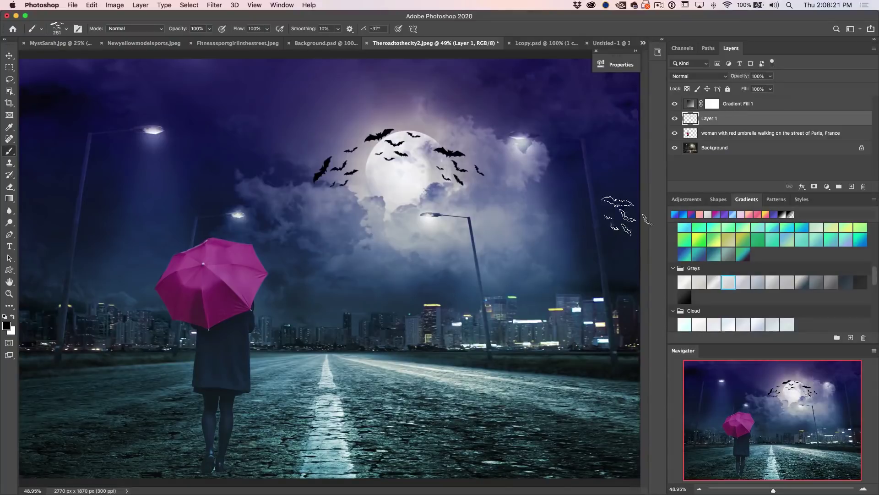
# Fit the view to the contents of the bats layer, the umbrella woman's layer and the Background layer in turn
pyautogui.press('super+equal')
pyautogui.press('super+equal')
pyautogui.press('super+equal')
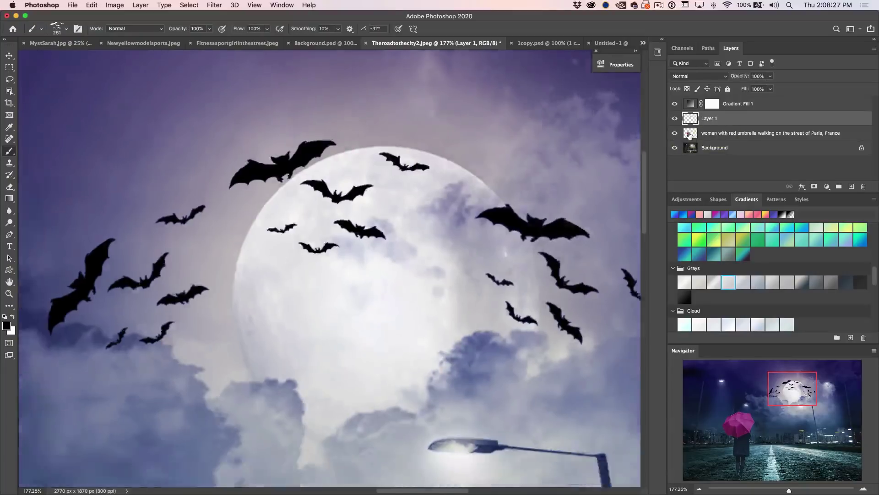
pyautogui.click(689, 134)
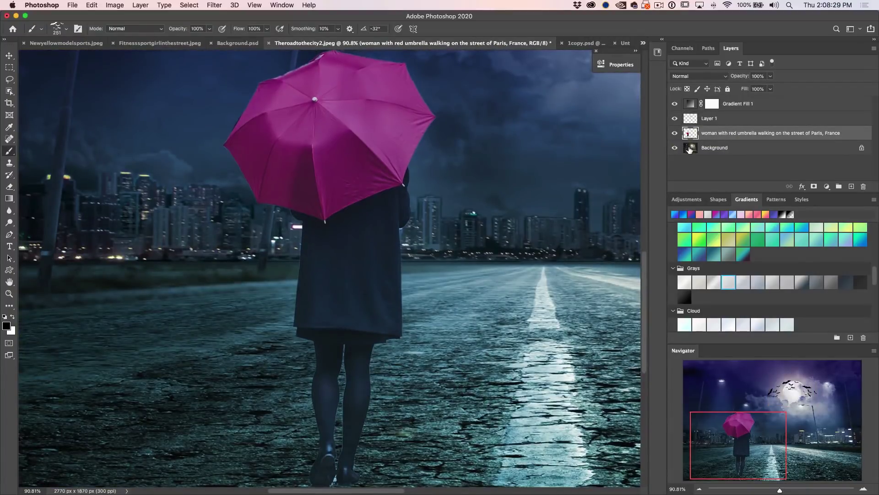
pyautogui.click(690, 148)
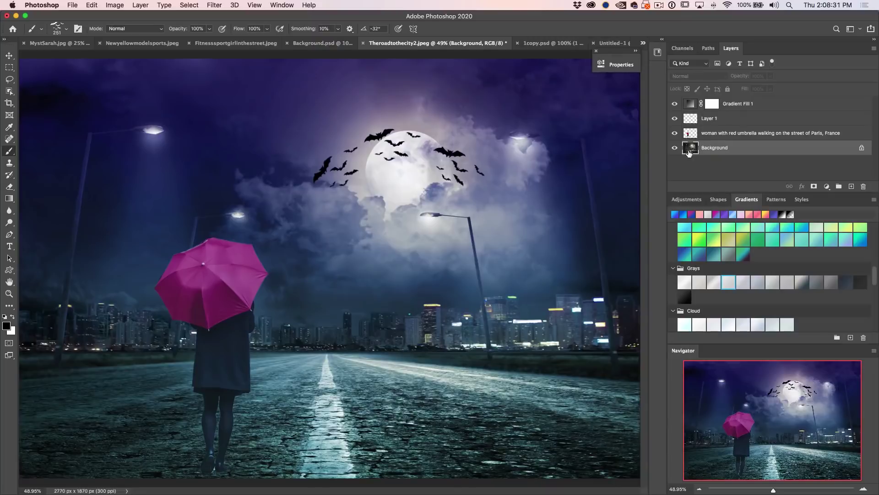